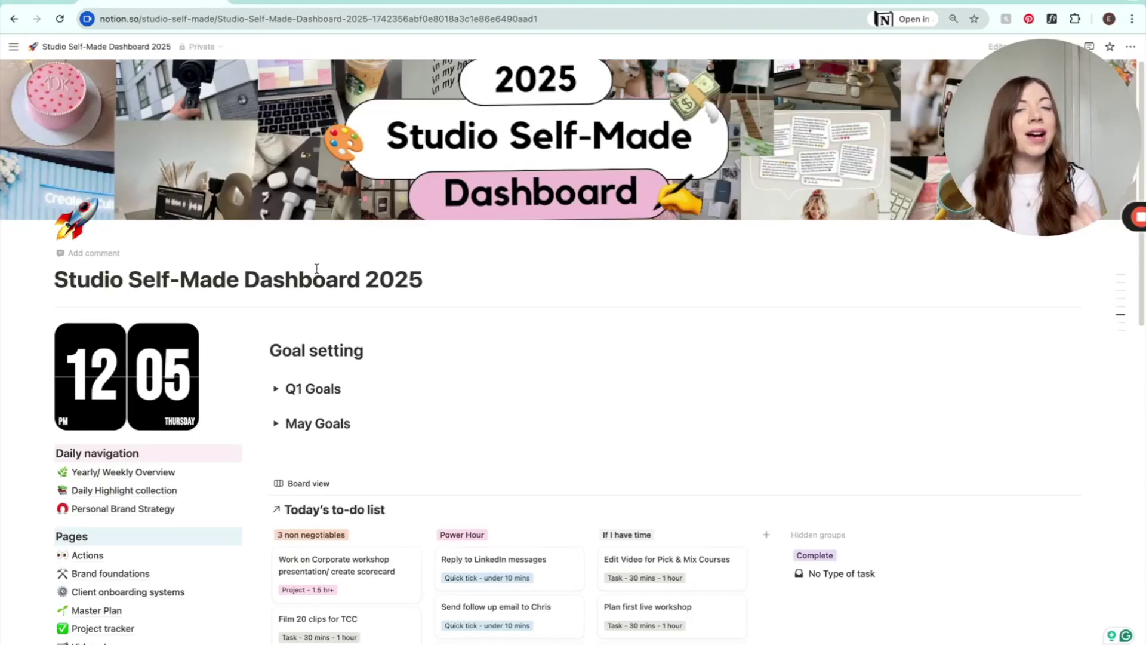
Expand the May Goals toggle in the Goal setting section and read the business, personal and creative goals
{"action": "left_click", "coordinate": [278, 424]}
{"action": "scroll", "coordinate": [692, 386], "scroll_direction": "down", "scroll_amount": 2}
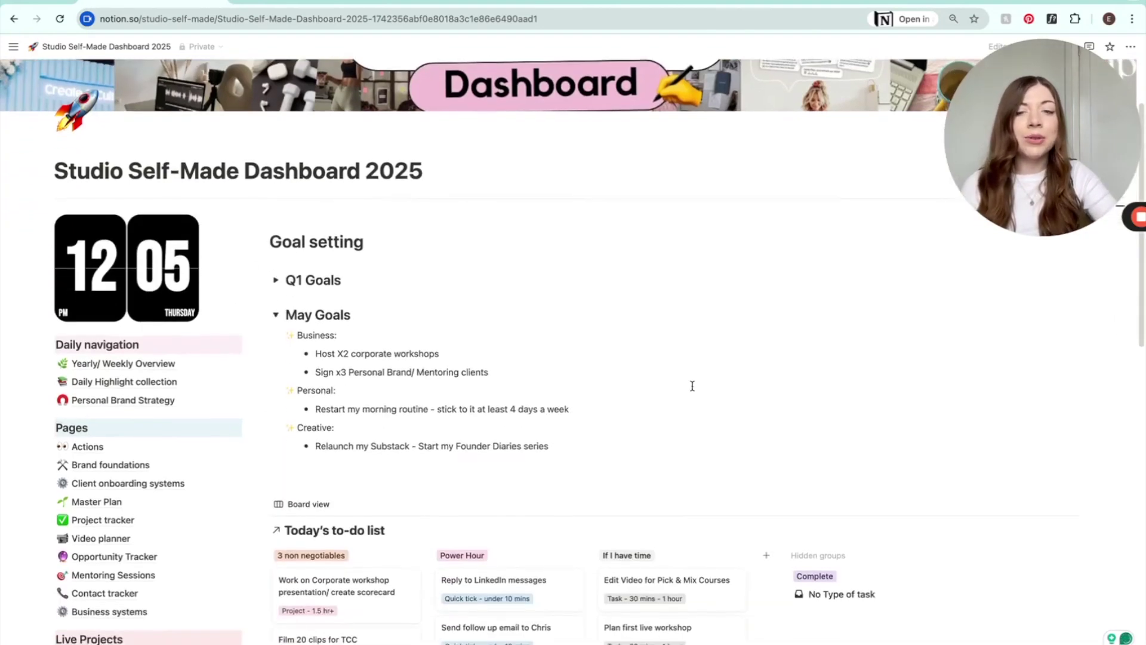
{"action": "scroll", "coordinate": [693, 386], "scroll_direction": "down", "scroll_amount": 1}
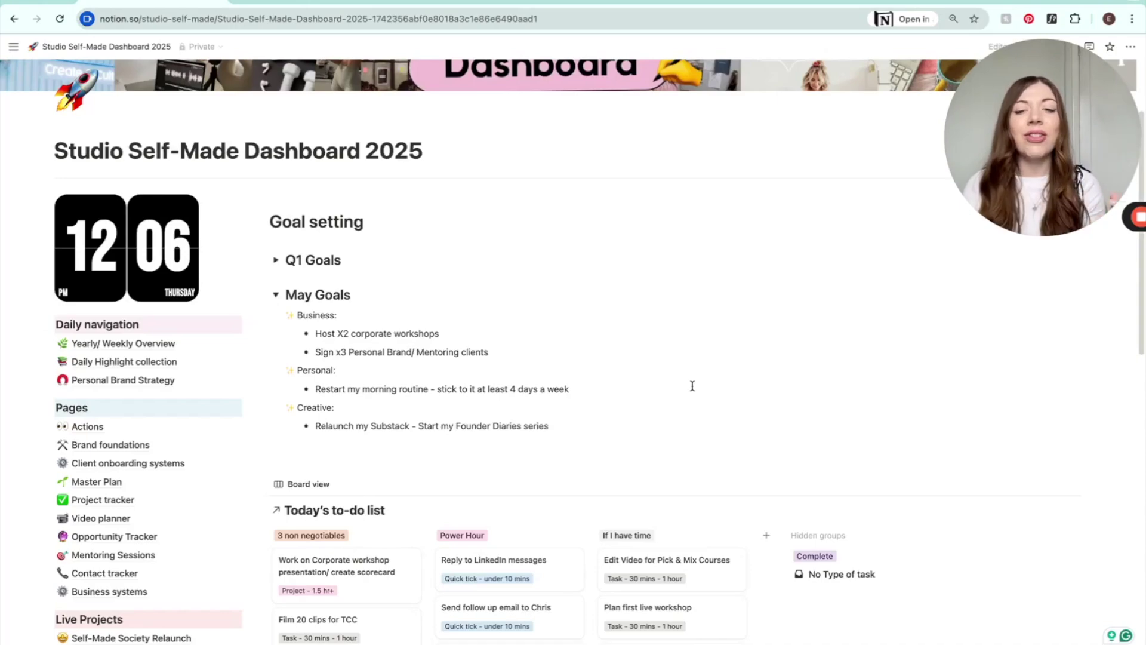
{"action": "scroll", "coordinate": [448, 406], "scroll_direction": "down", "scroll_amount": 6}
{"action": "scroll", "coordinate": [442, 382], "scroll_direction": "up", "scroll_amount": 8}
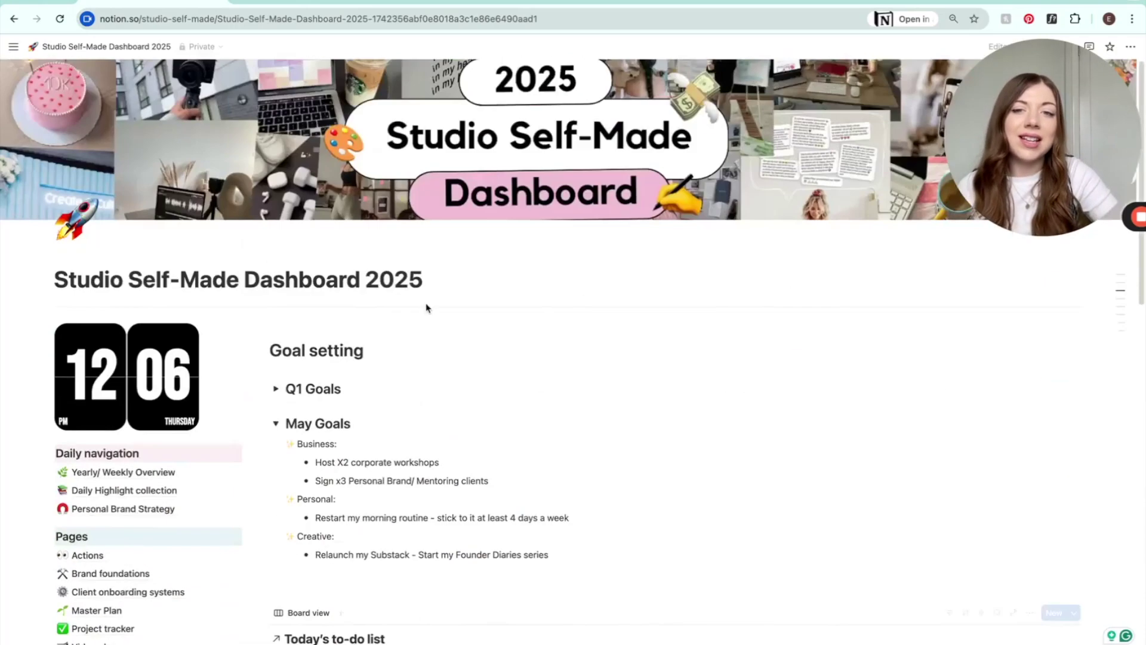
Review the Today's to-do list board and the page links beside it on the dashboard
{"action": "scroll", "coordinate": [426, 307], "scroll_direction": "down", "scroll_amount": 5}
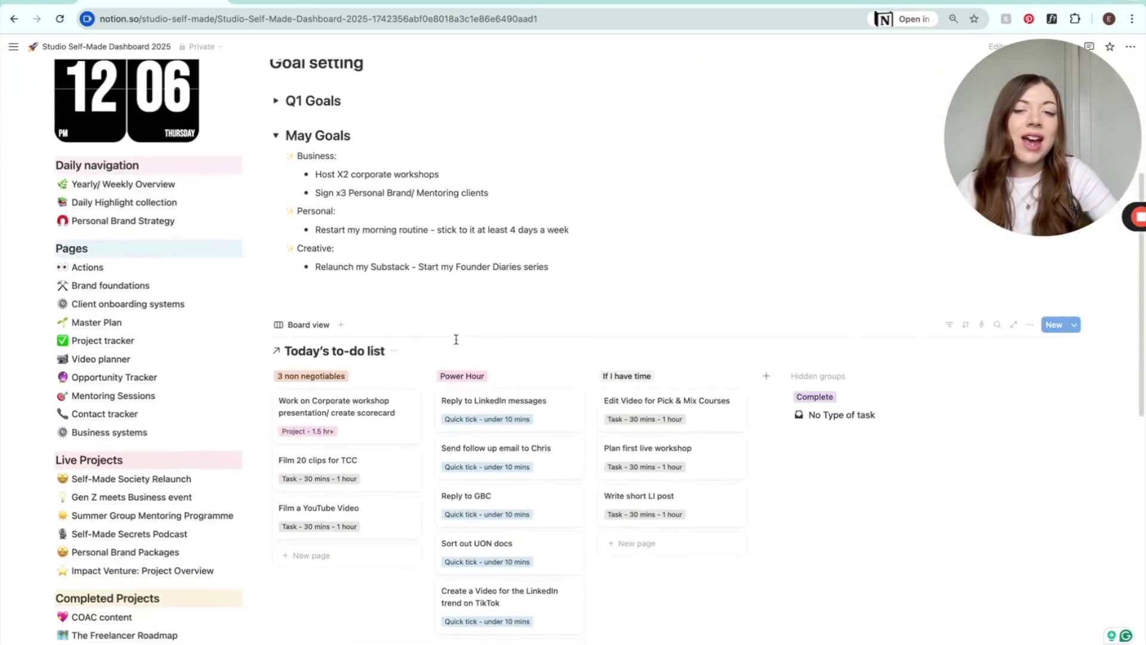
{"action": "scroll", "coordinate": [490, 382], "scroll_direction": "down", "scroll_amount": 1}
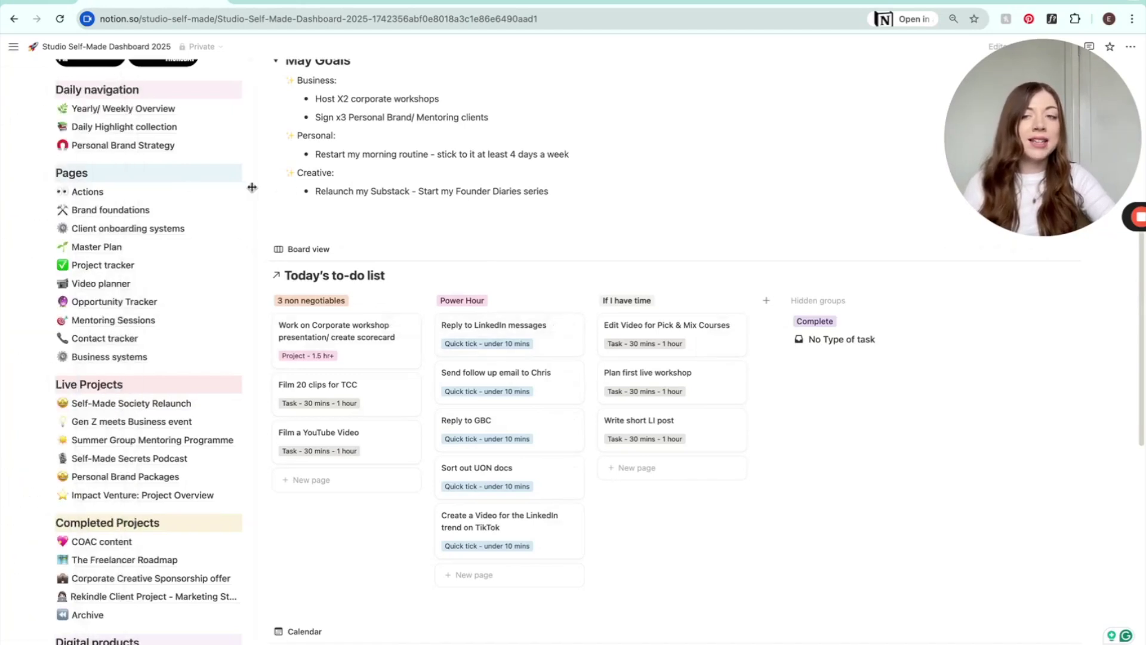
{"action": "mouse_move", "coordinate": [144, 204]}
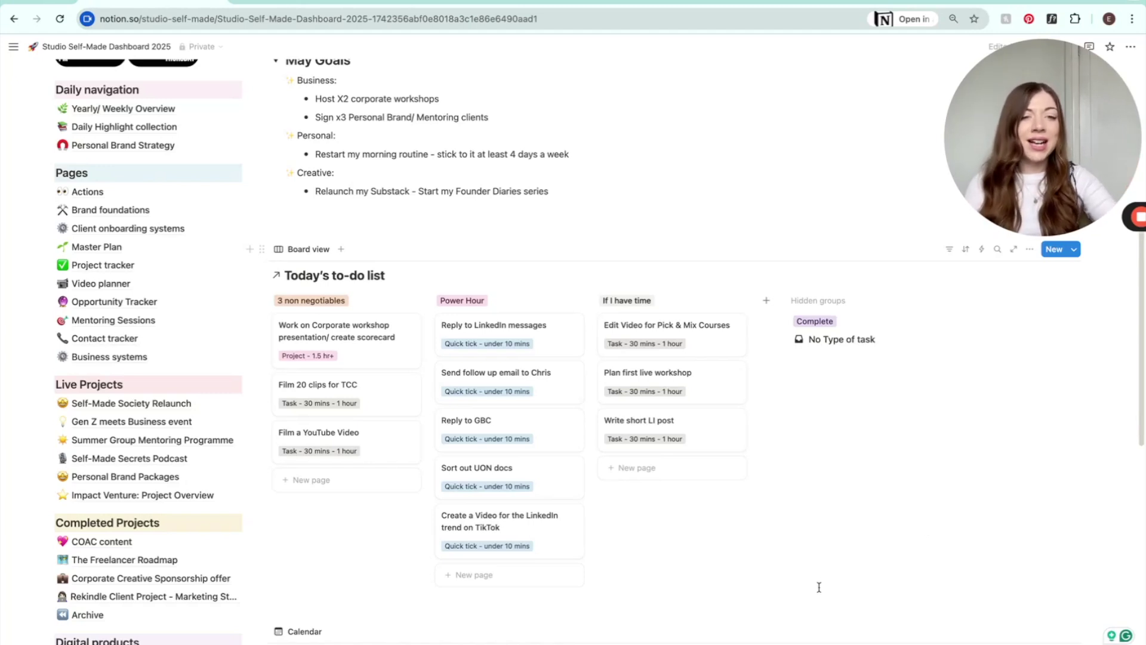
Examine the May 2025 LinkedIn Personal content calendar below the to-do board
{"action": "scroll", "coordinate": [818, 586], "scroll_direction": "down", "scroll_amount": 1}
{"action": "scroll", "coordinate": [800, 573], "scroll_direction": "down", "scroll_amount": 5}
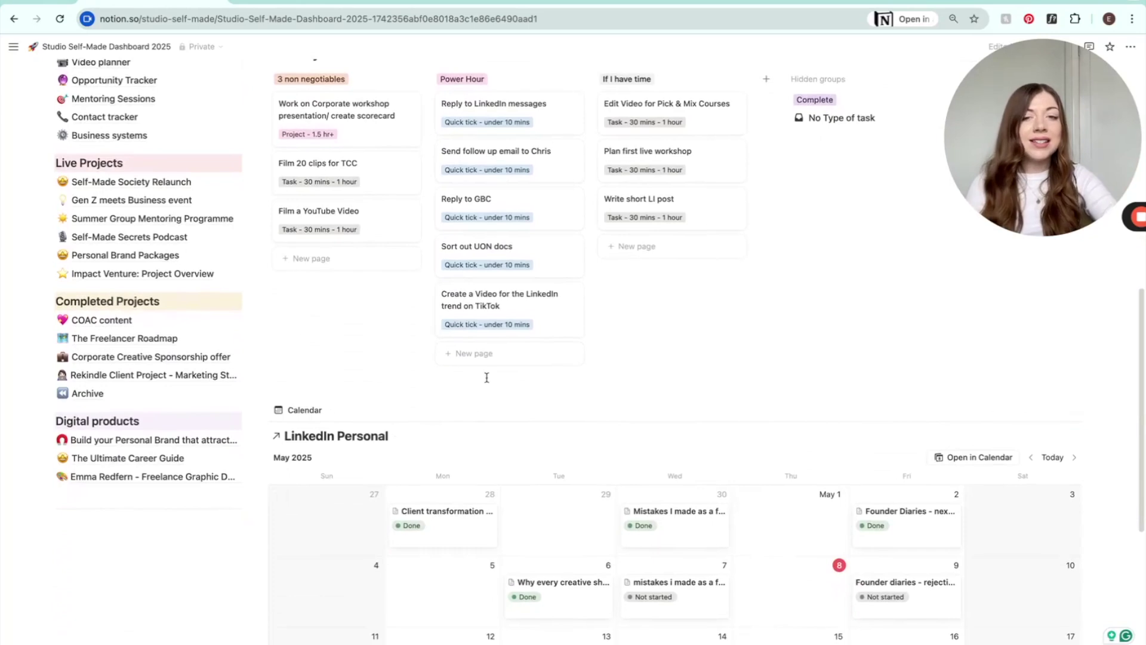
{"action": "scroll", "coordinate": [486, 379], "scroll_direction": "down", "scroll_amount": 5}
{"action": "scroll", "coordinate": [665, 173], "scroll_direction": "up", "scroll_amount": 3}
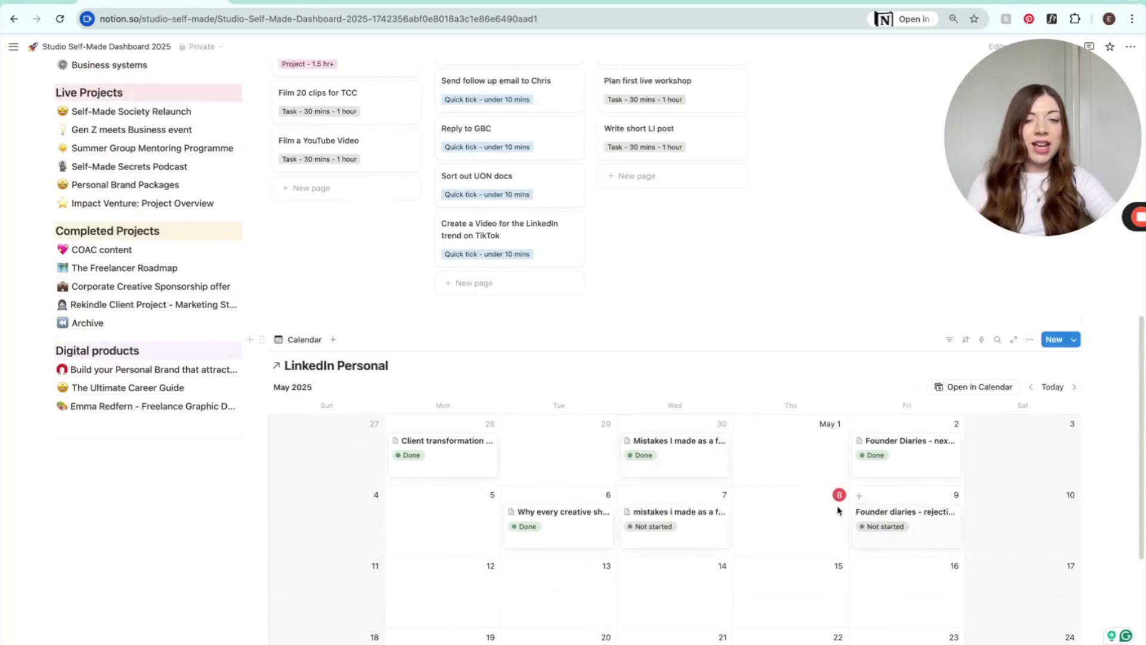
{"action": "scroll", "coordinate": [625, 369], "scroll_direction": "down", "scroll_amount": 1}
{"action": "scroll", "coordinate": [573, 371], "scroll_direction": "up", "scroll_amount": 1}
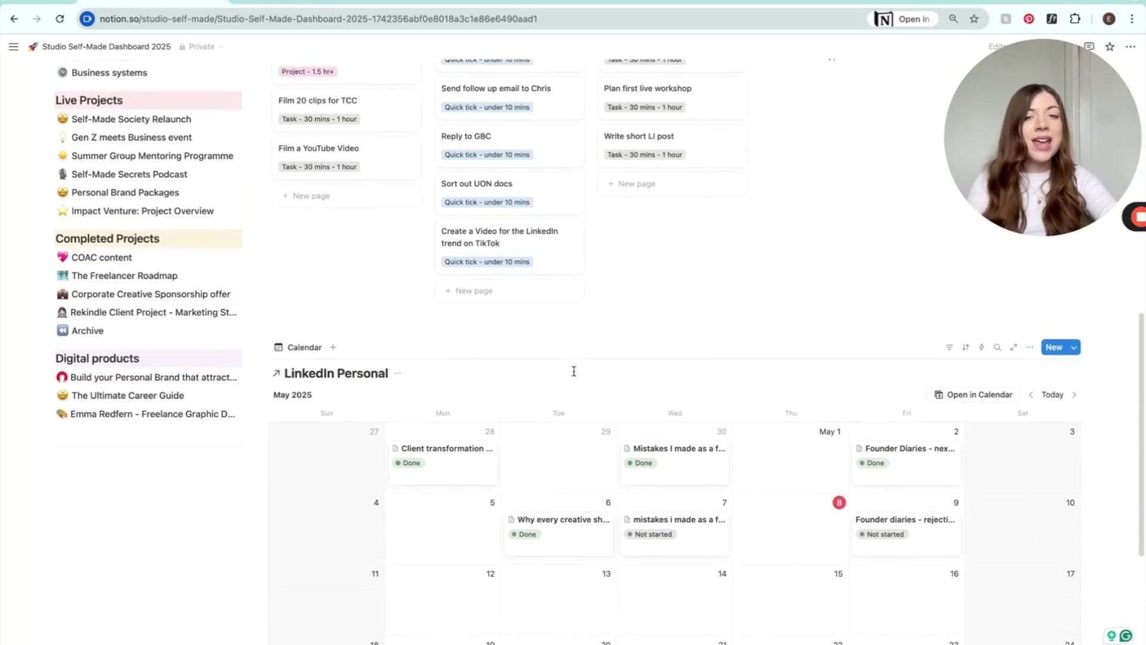
{"action": "scroll", "coordinate": [574, 371], "scroll_direction": "up", "scroll_amount": 2}
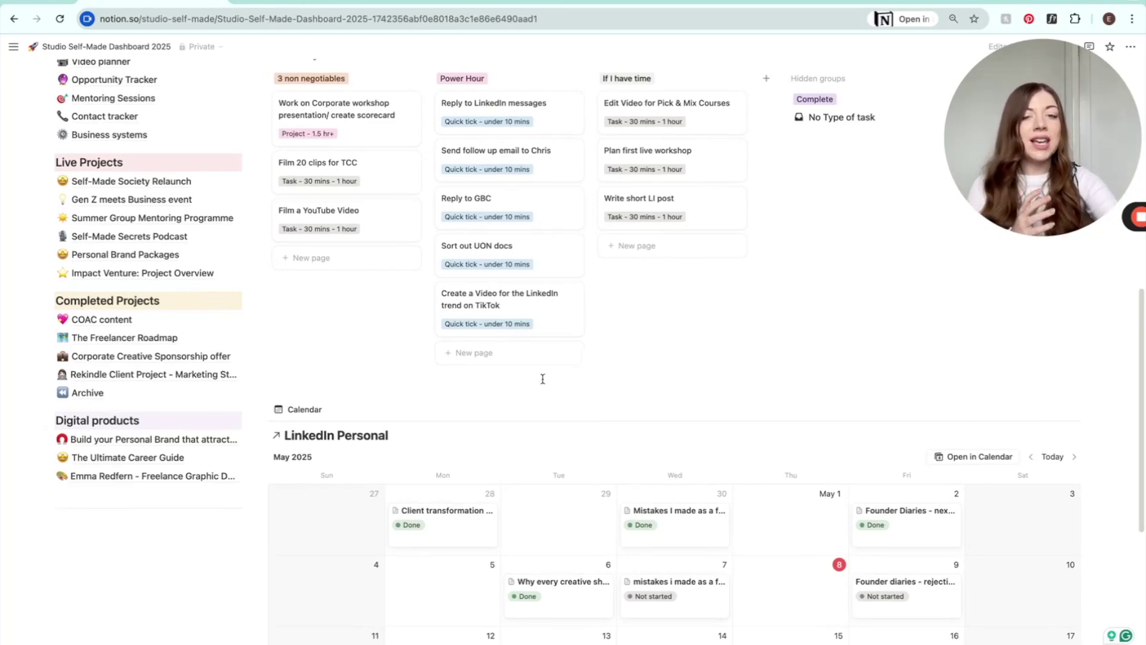
Open the Client transformation post dated 28 in the LinkedIn Personal calendar, read its draft, and close it
{"action": "left_click", "coordinate": [469, 530]}
{"action": "scroll", "coordinate": [532, 417], "scroll_direction": "down", "scroll_amount": 5}
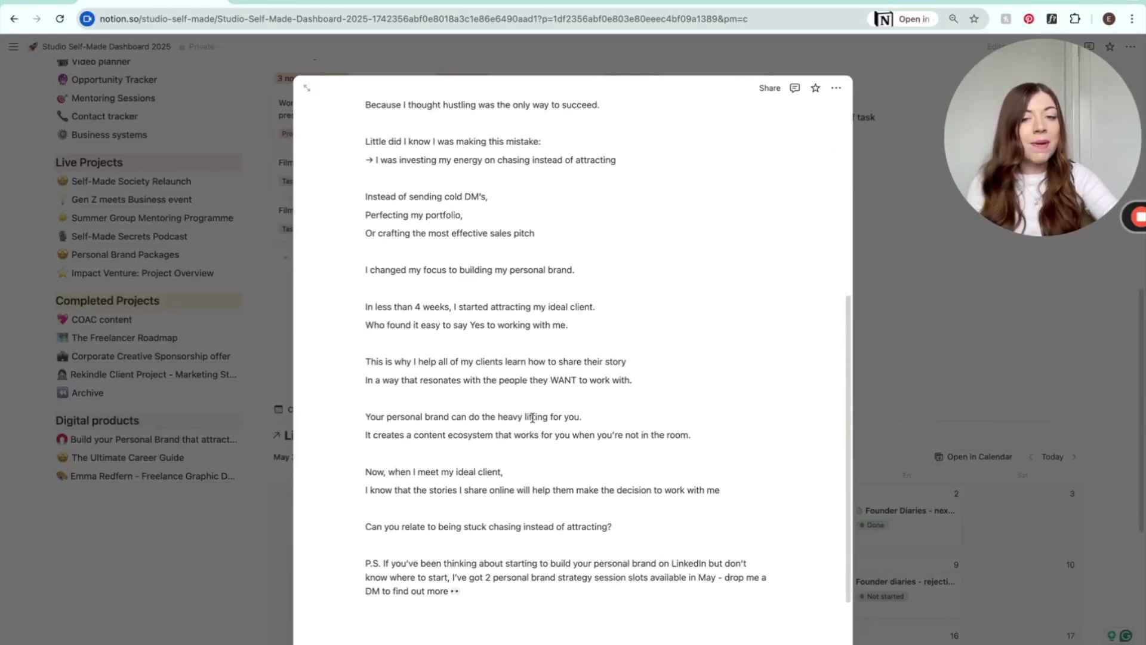
{"action": "left_click", "coordinate": [921, 369]}
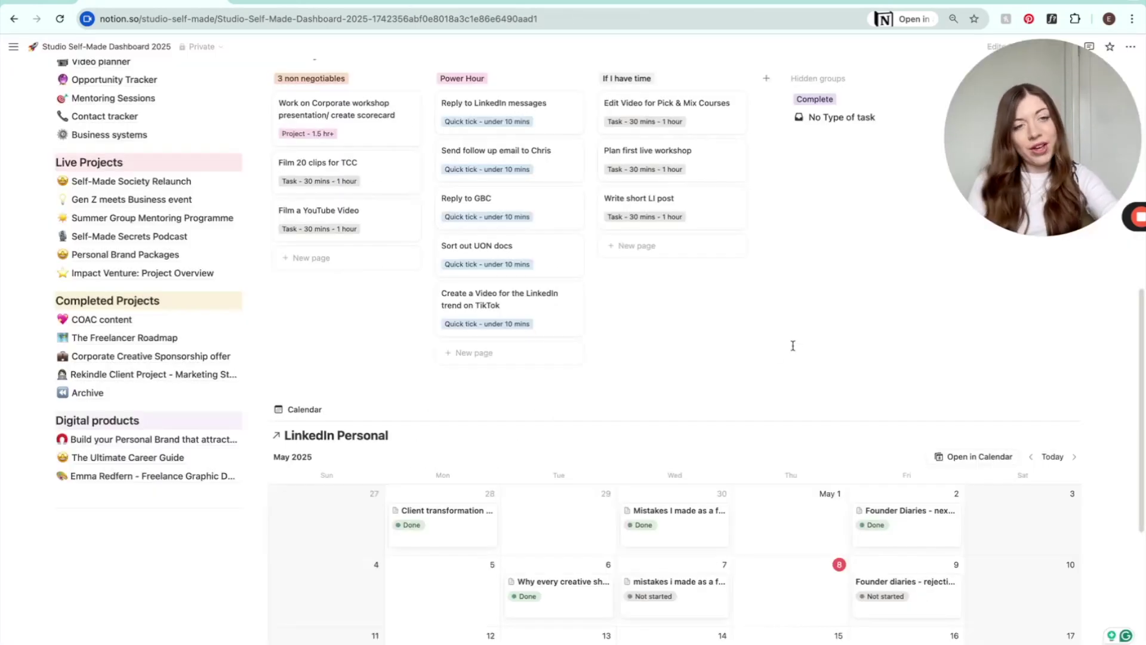
Look back over the dashboard's goals and to-do board, and open the Actions page
{"action": "scroll", "coordinate": [742, 329], "scroll_direction": "up", "scroll_amount": 1}
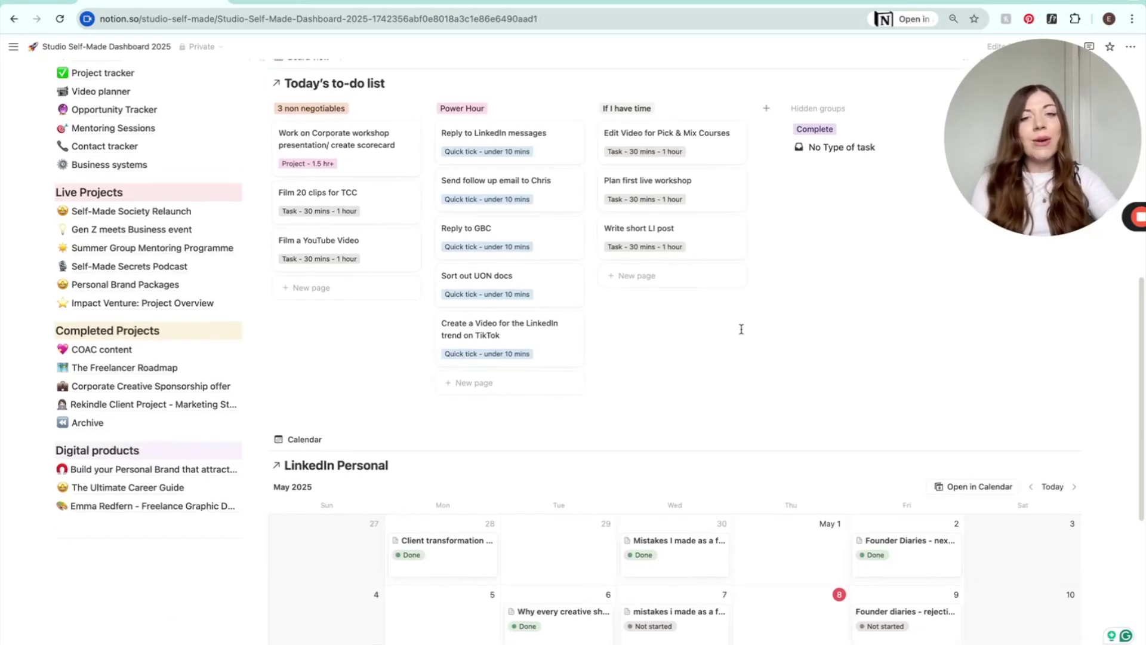
{"action": "scroll", "coordinate": [741, 329], "scroll_direction": "up", "scroll_amount": 5}
{"action": "scroll", "coordinate": [734, 260], "scroll_direction": "up", "scroll_amount": 1}
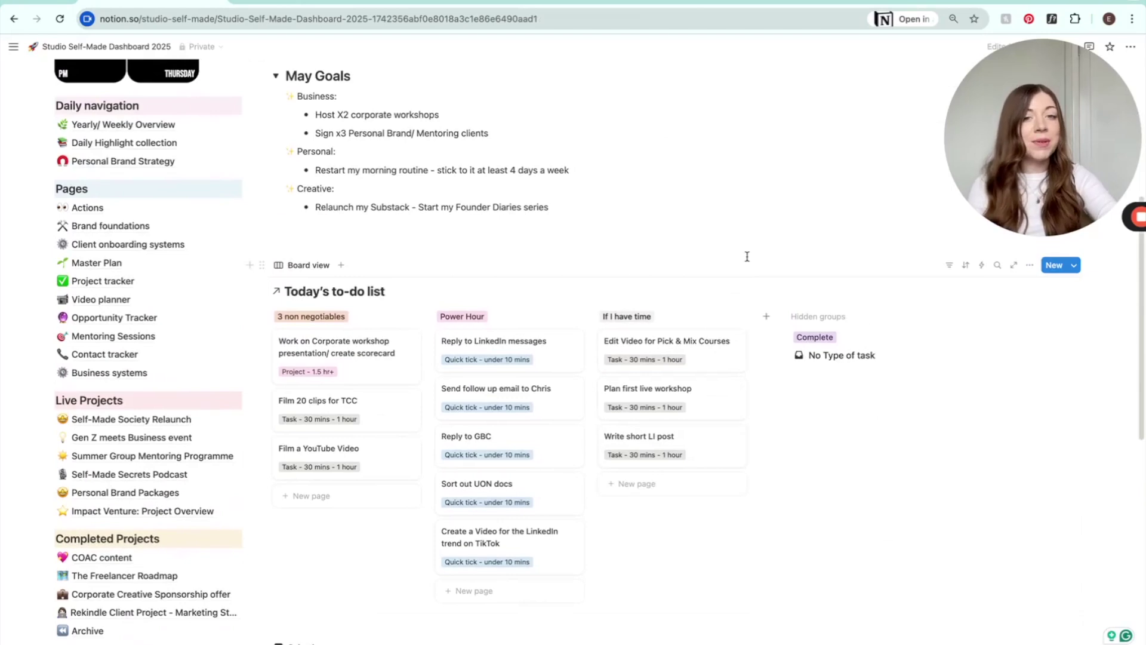
{"action": "scroll", "coordinate": [747, 257], "scroll_direction": "up", "scroll_amount": 8}
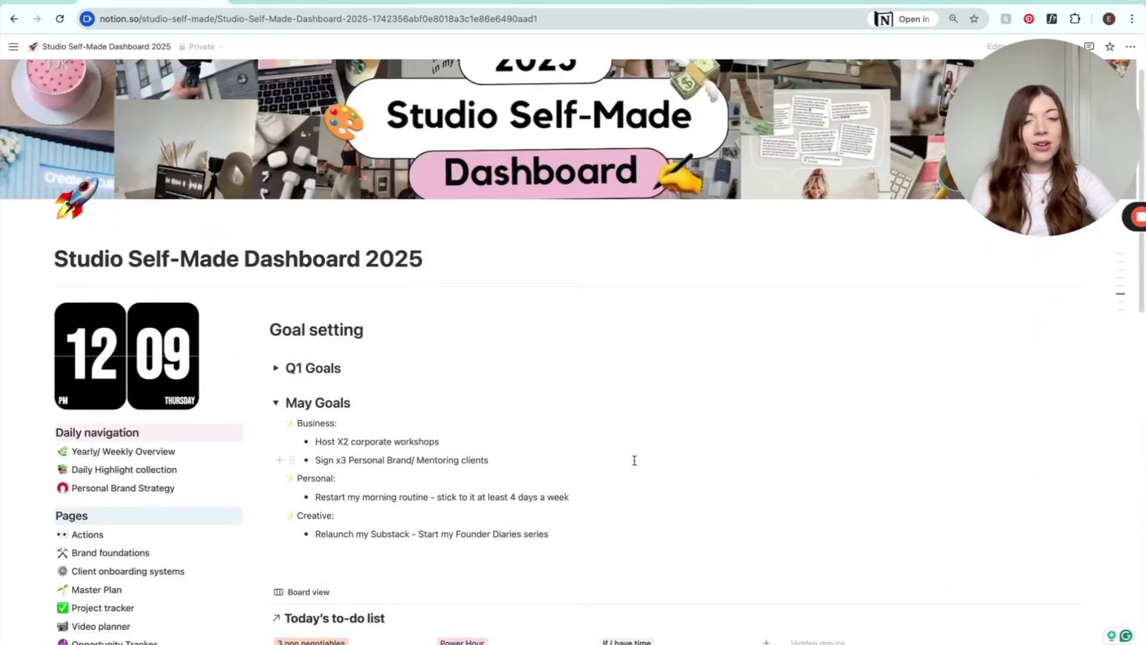
{"action": "scroll", "coordinate": [633, 460], "scroll_direction": "up", "scroll_amount": 1}
{"action": "scroll", "coordinate": [633, 460], "scroll_direction": "down", "scroll_amount": 9}
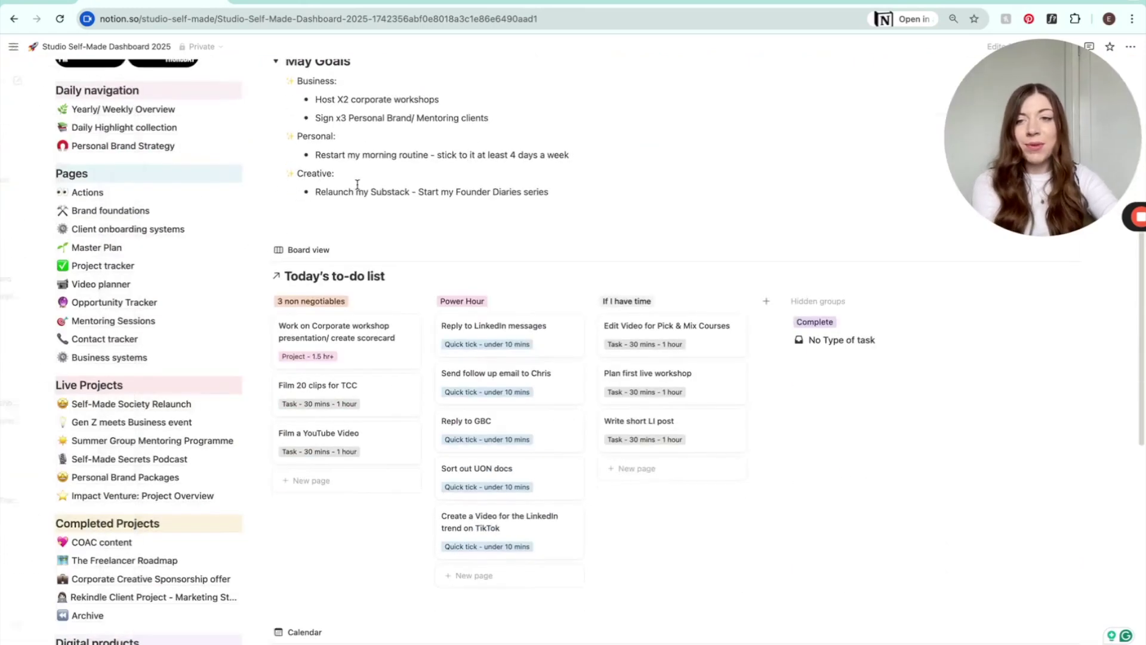
{"action": "left_click", "coordinate": [87, 192]}
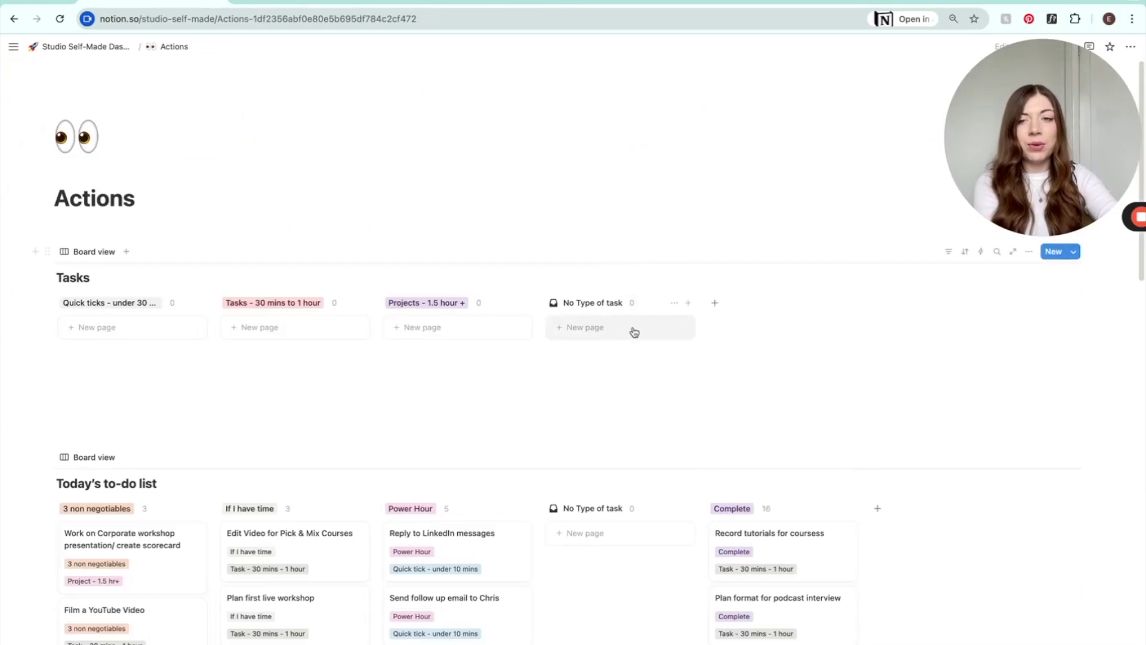
Examine the Tasks and Today's to-do list boards on the Actions page, including how their columns group tasks
{"action": "scroll", "coordinate": [263, 418], "scroll_direction": "down", "scroll_amount": 1}
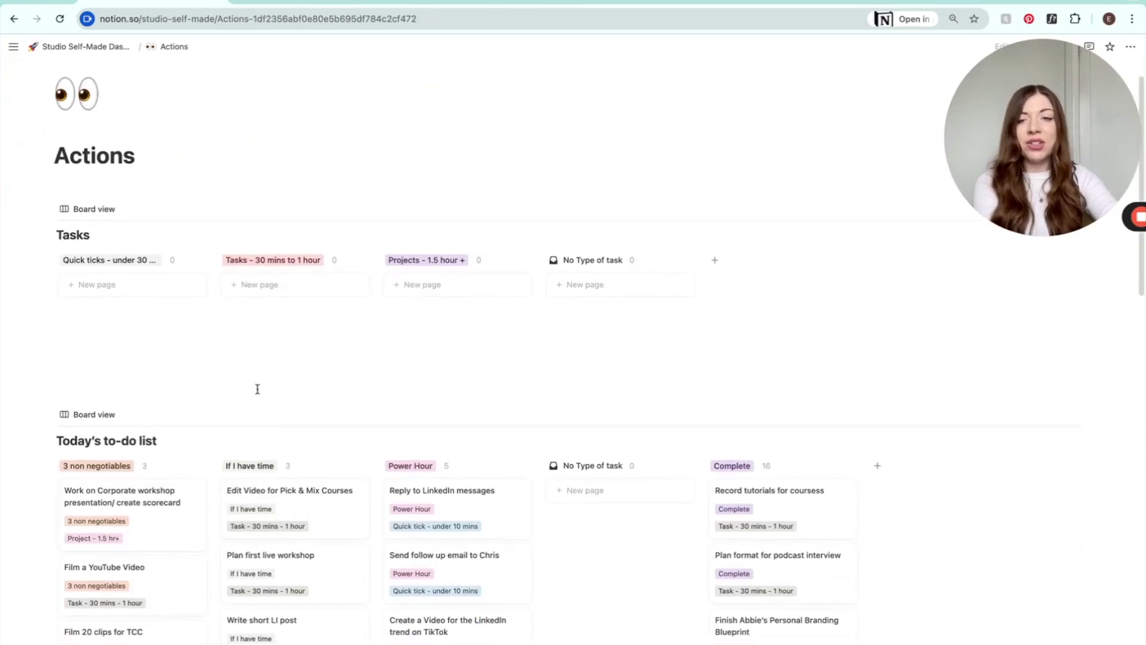
{"action": "scroll", "coordinate": [257, 388], "scroll_direction": "down", "scroll_amount": 4}
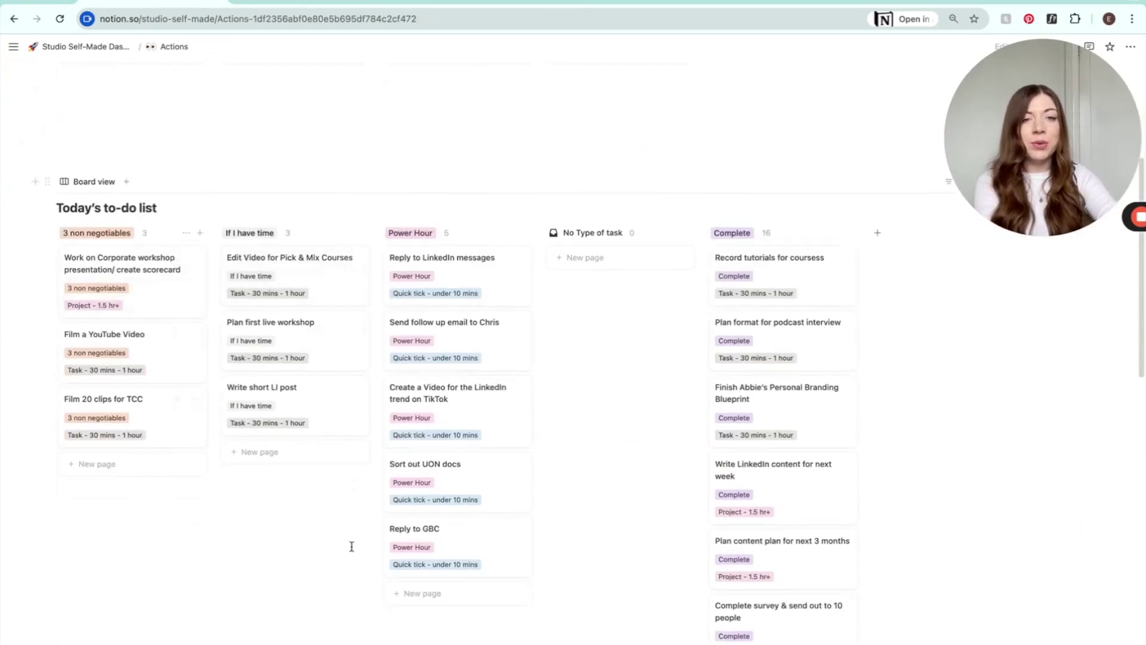
{"action": "scroll", "coordinate": [345, 337], "scroll_direction": "down", "scroll_amount": 1}
{"action": "scroll", "coordinate": [344, 329], "scroll_direction": "down", "scroll_amount": 2}
{"action": "scroll", "coordinate": [342, 332], "scroll_direction": "up", "scroll_amount": 7}
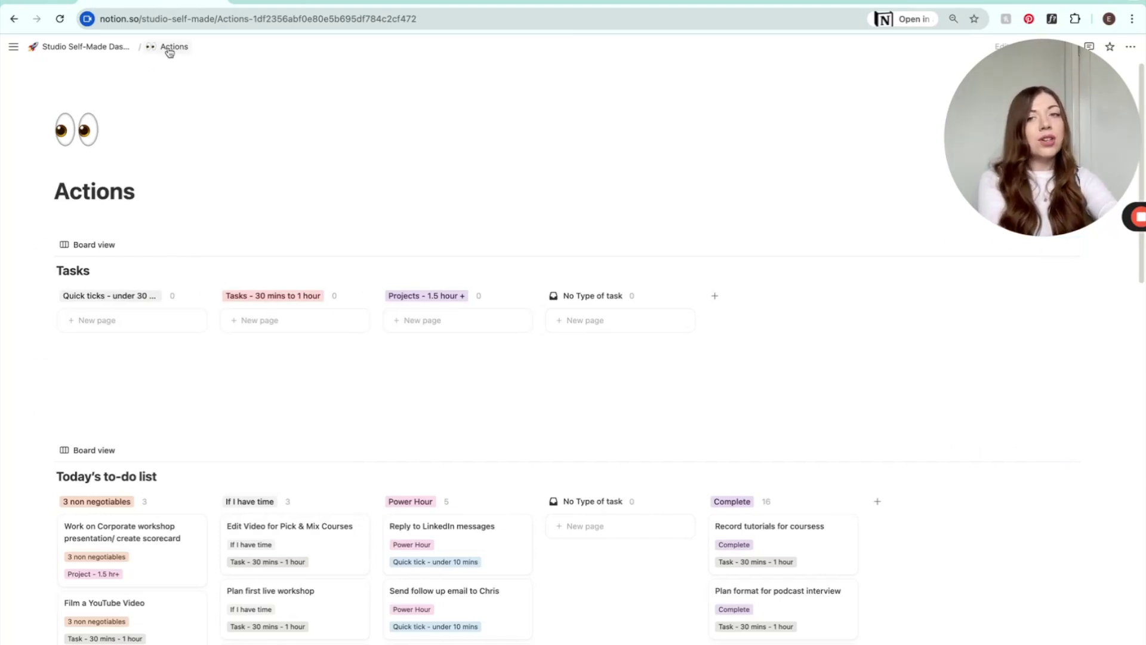
{"action": "scroll", "coordinate": [532, 355], "scroll_direction": "down", "scroll_amount": 3}
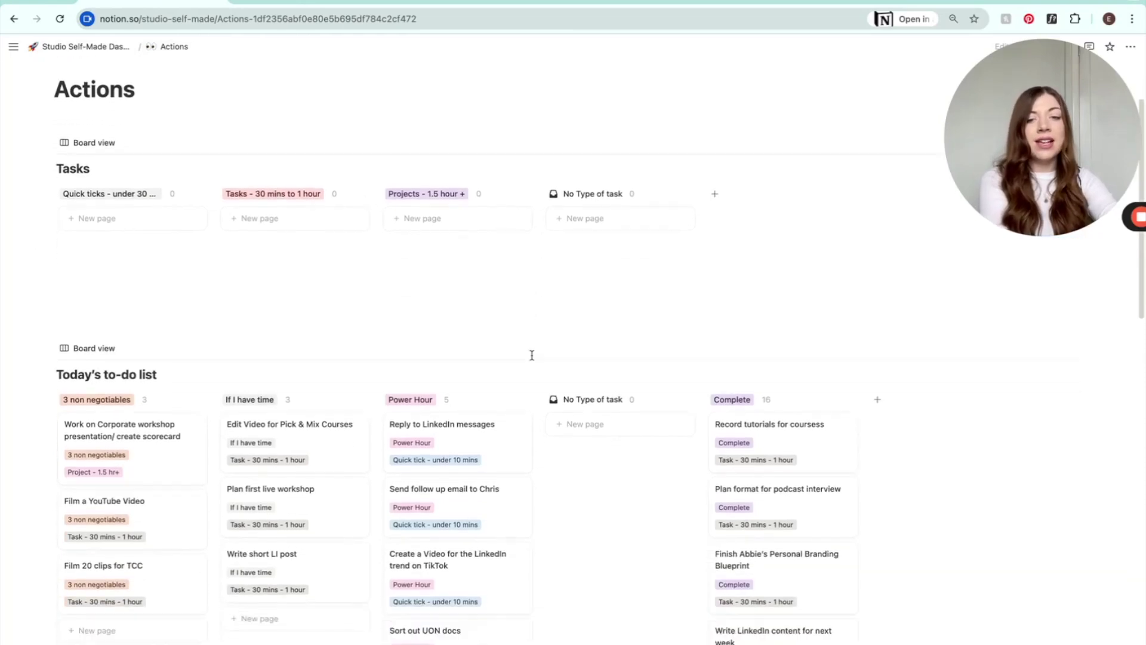
{"action": "scroll", "coordinate": [532, 355], "scroll_direction": "down", "scroll_amount": 3}
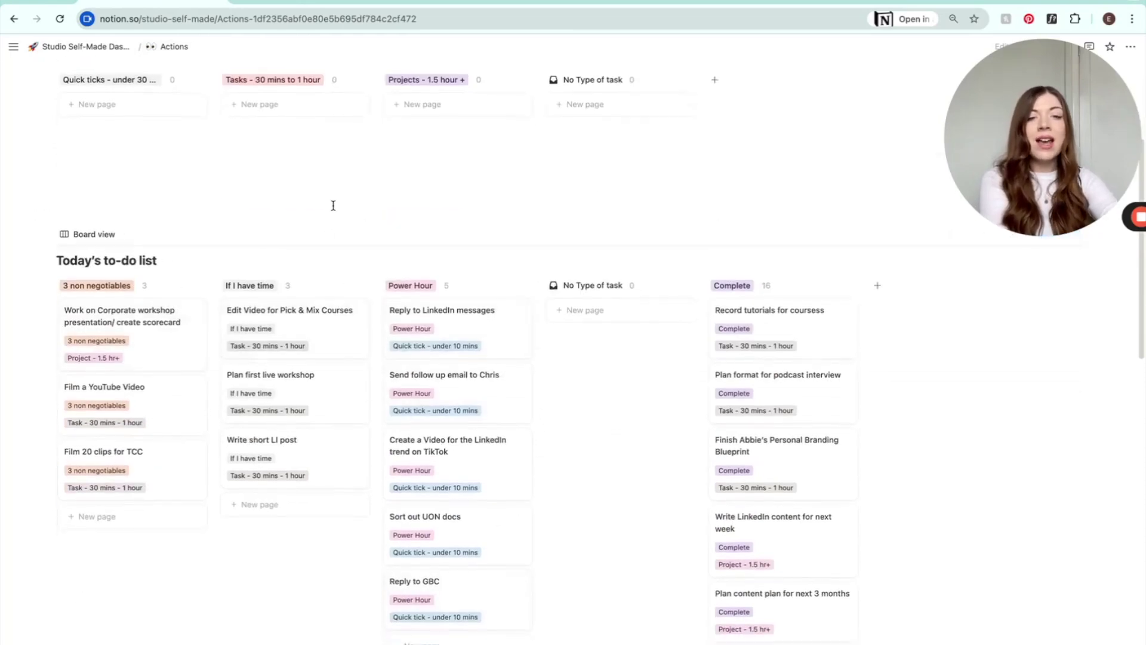
{"action": "scroll", "coordinate": [323, 212], "scroll_direction": "up", "scroll_amount": 5}
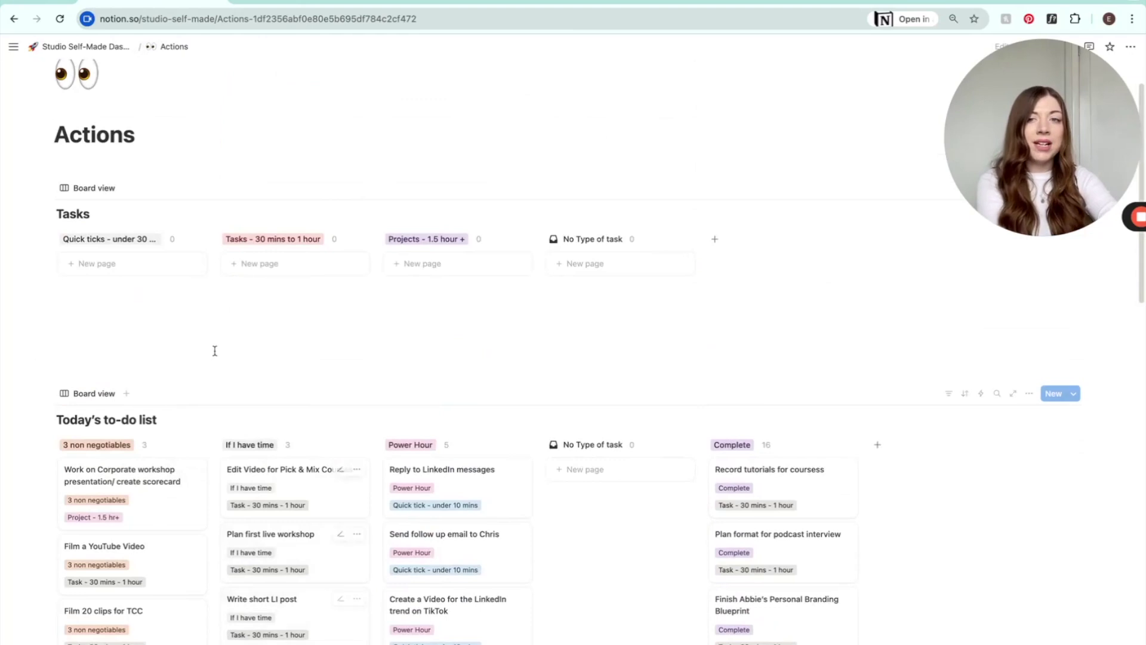
{"action": "scroll", "coordinate": [221, 329], "scroll_direction": "up", "scroll_amount": 1}
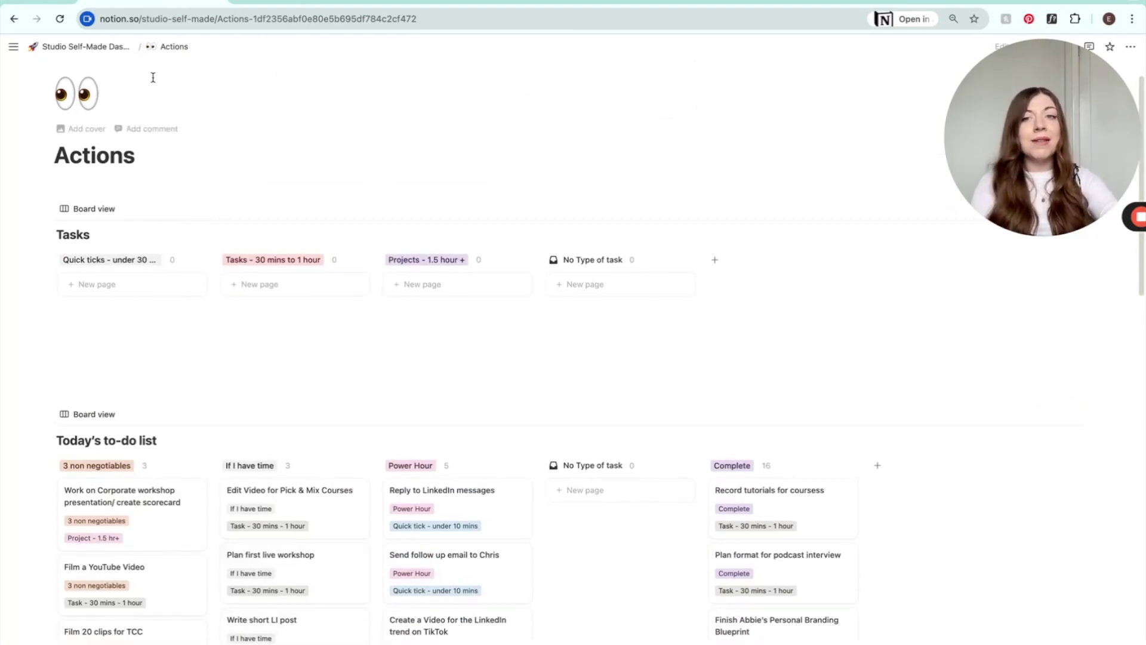
Return to the dashboard, open the Brand foundations page, and expand its bio toggle
{"action": "left_click", "coordinate": [98, 52]}
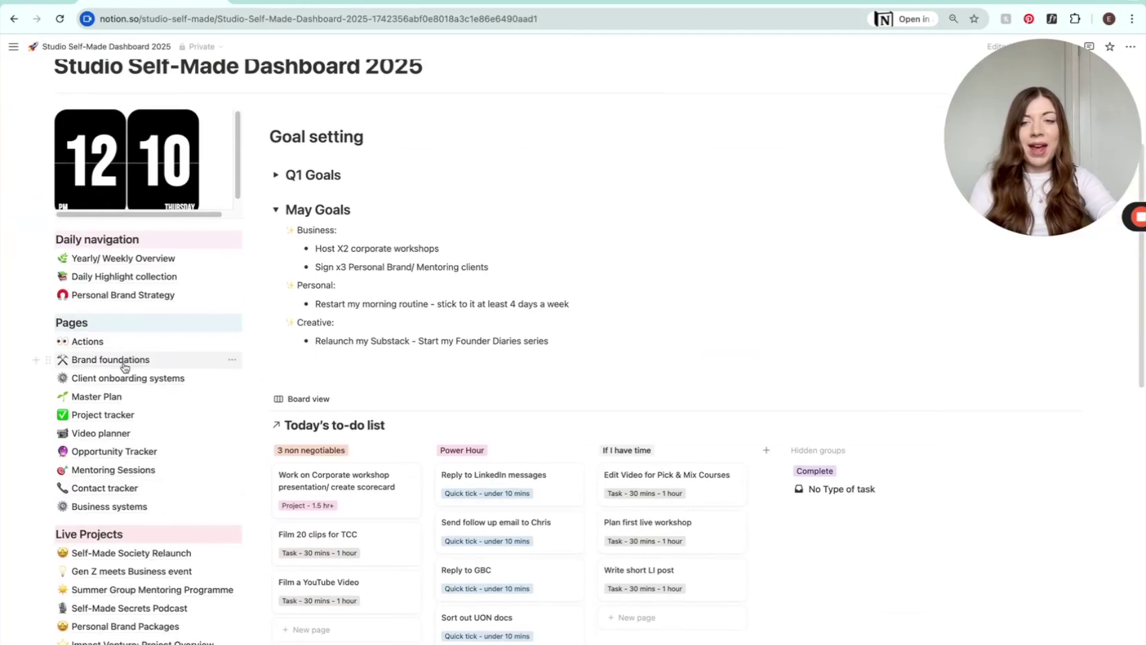
{"action": "mouse_move", "coordinate": [125, 366]}
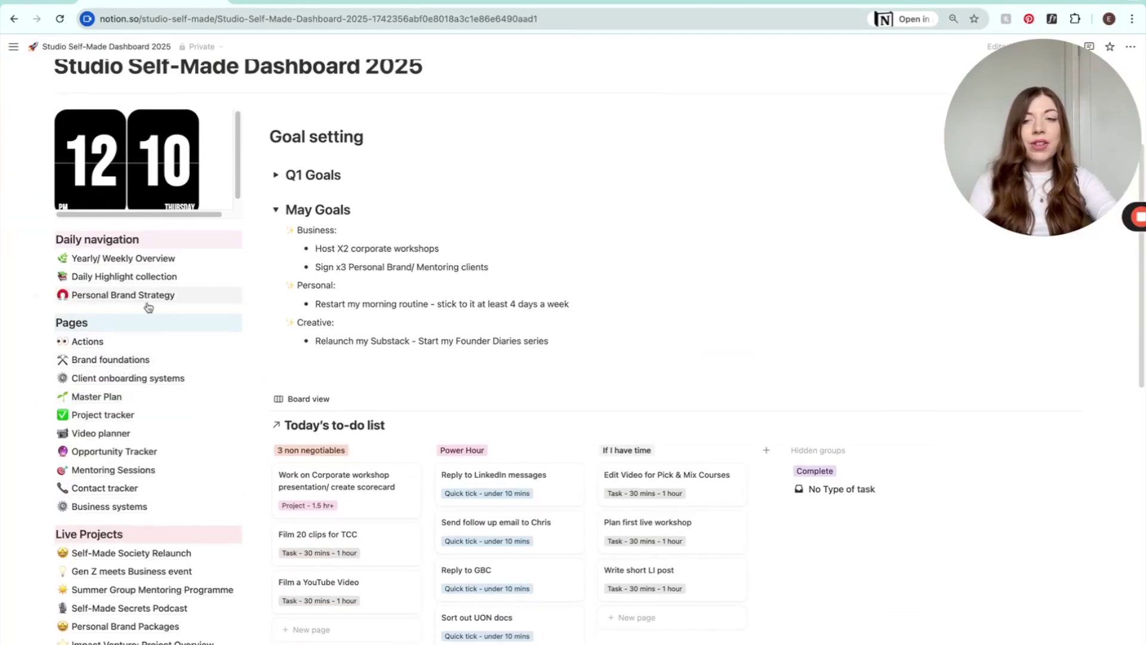
{"action": "left_click", "coordinate": [138, 362]}
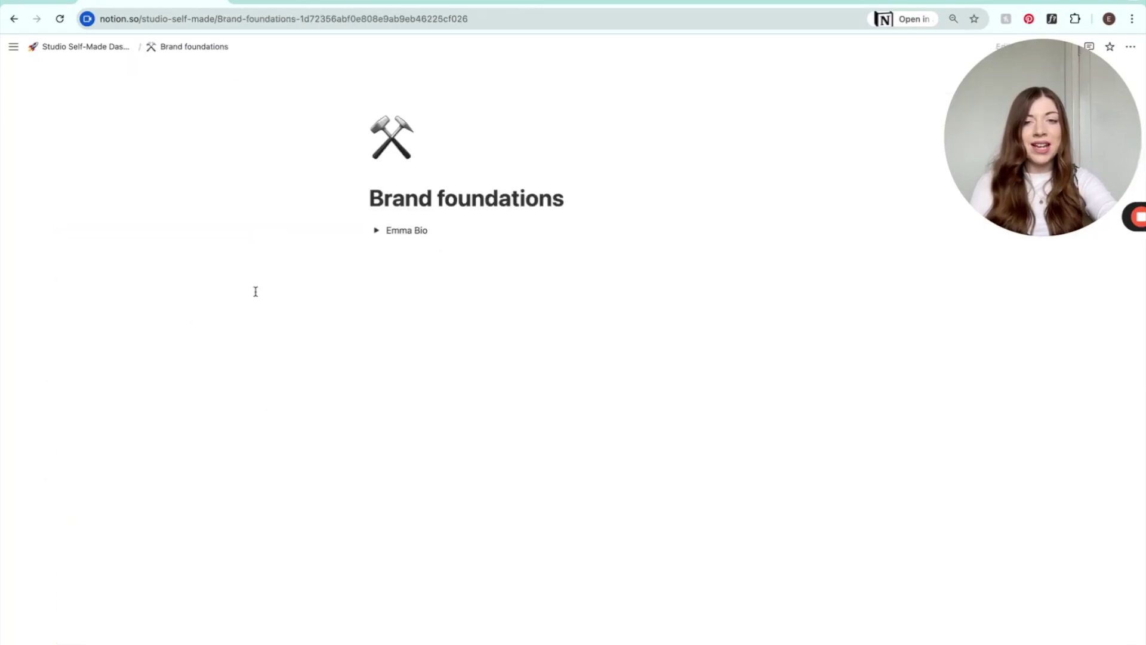
{"action": "left_click", "coordinate": [376, 231]}
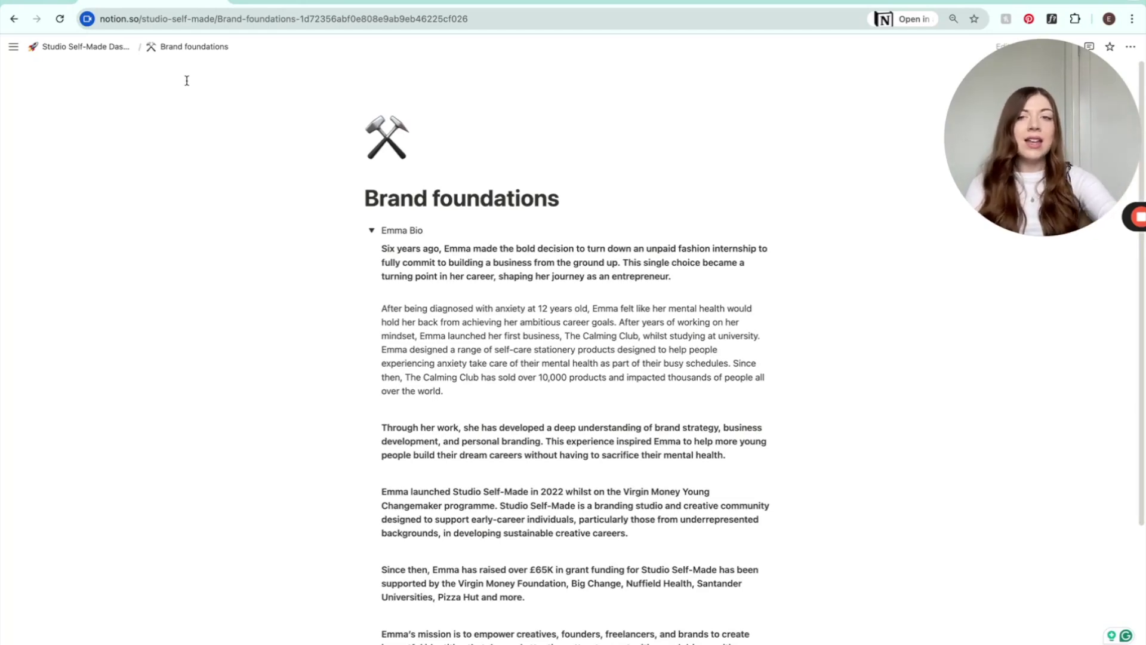
Return to the dashboard, open the Client onboarding systems page, and read the initial-contact onboarding email template
{"action": "left_click", "coordinate": [84, 47]}
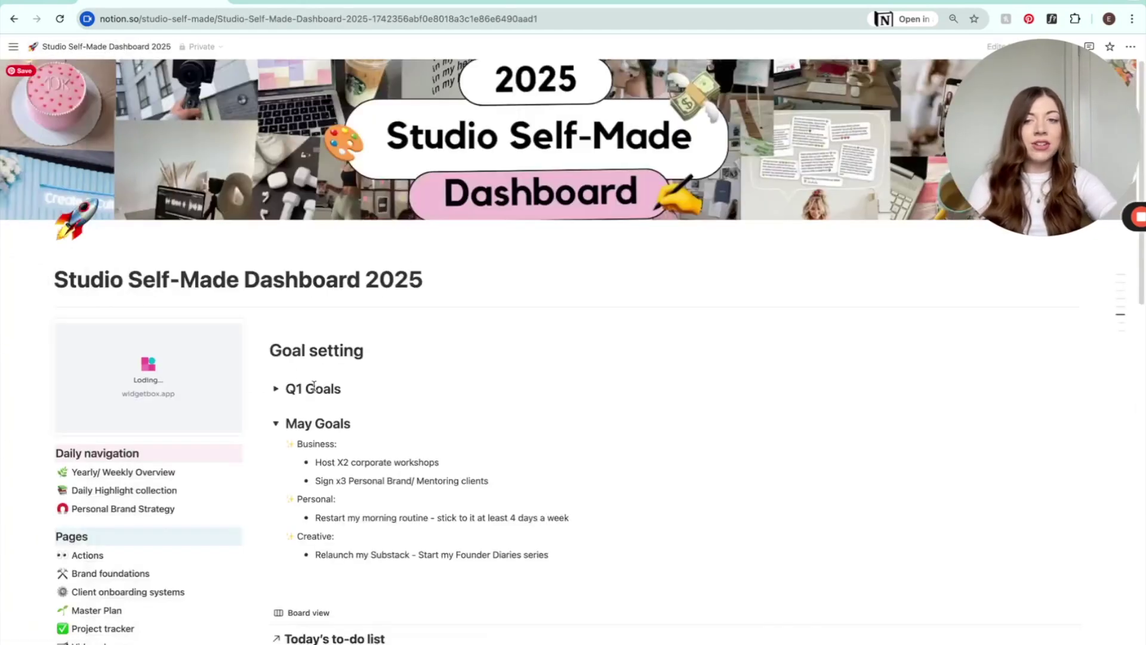
{"action": "scroll", "coordinate": [317, 385], "scroll_direction": "down", "scroll_amount": 6}
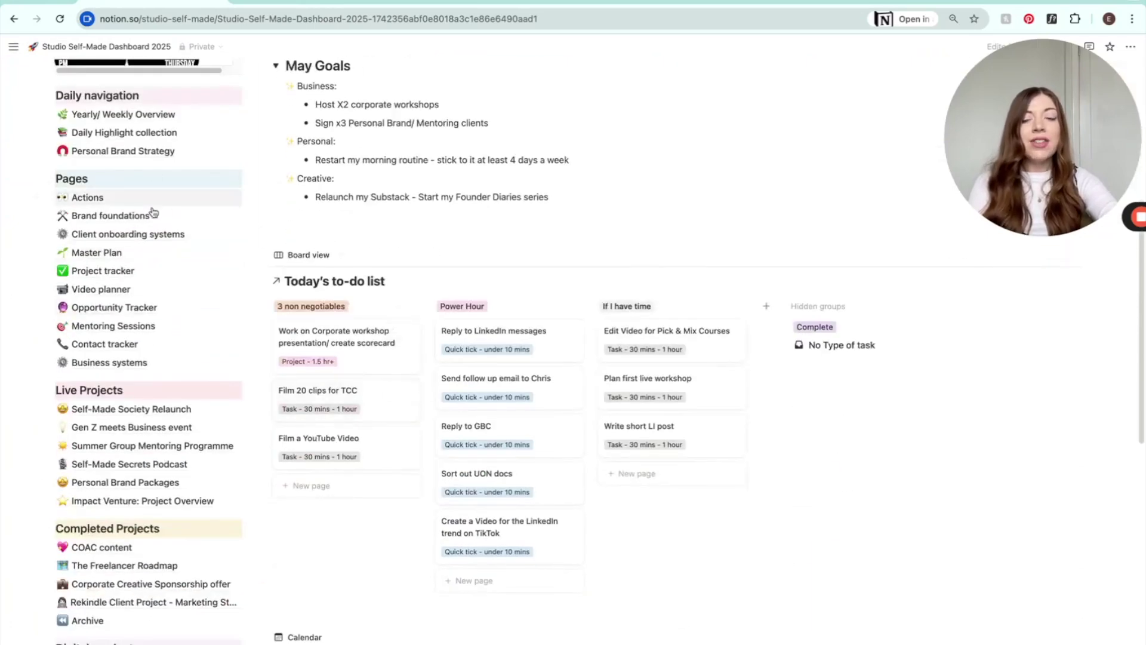
{"action": "left_click", "coordinate": [137, 234]}
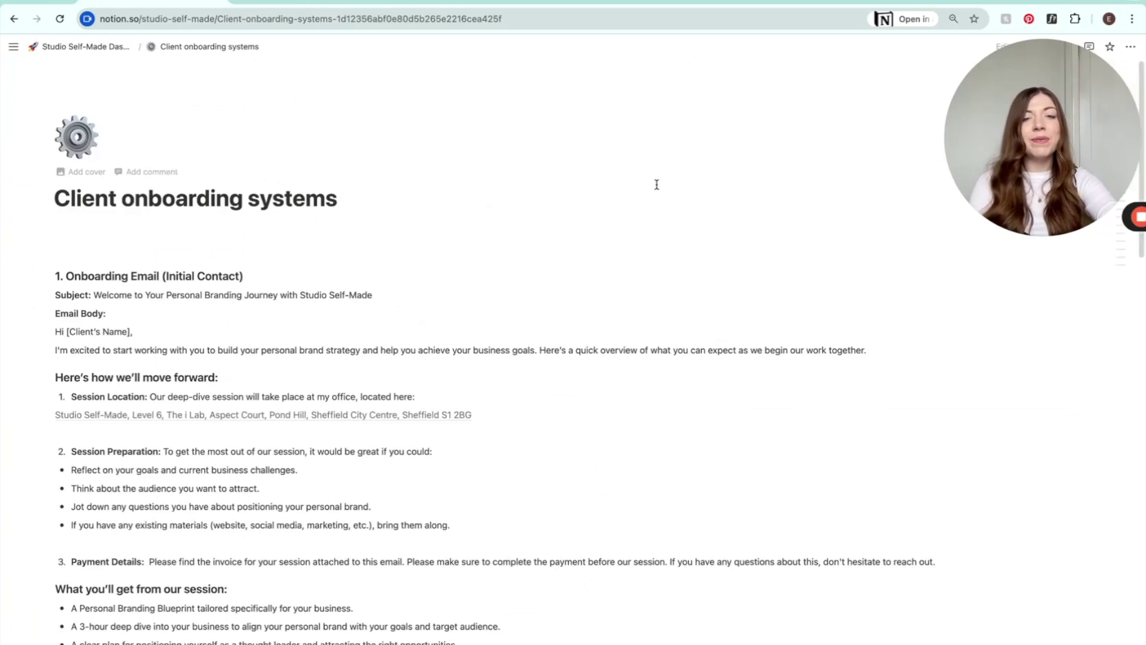
{"action": "scroll", "coordinate": [657, 182], "scroll_direction": "down", "scroll_amount": 1}
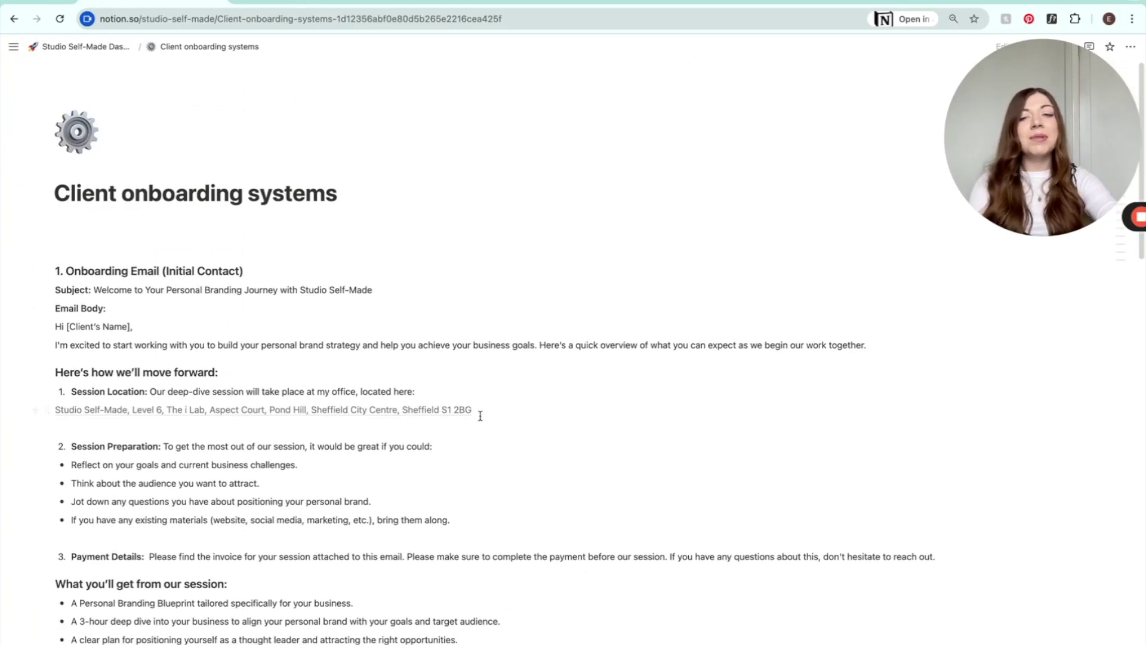
{"action": "scroll", "coordinate": [487, 396], "scroll_direction": "up", "scroll_amount": 1}
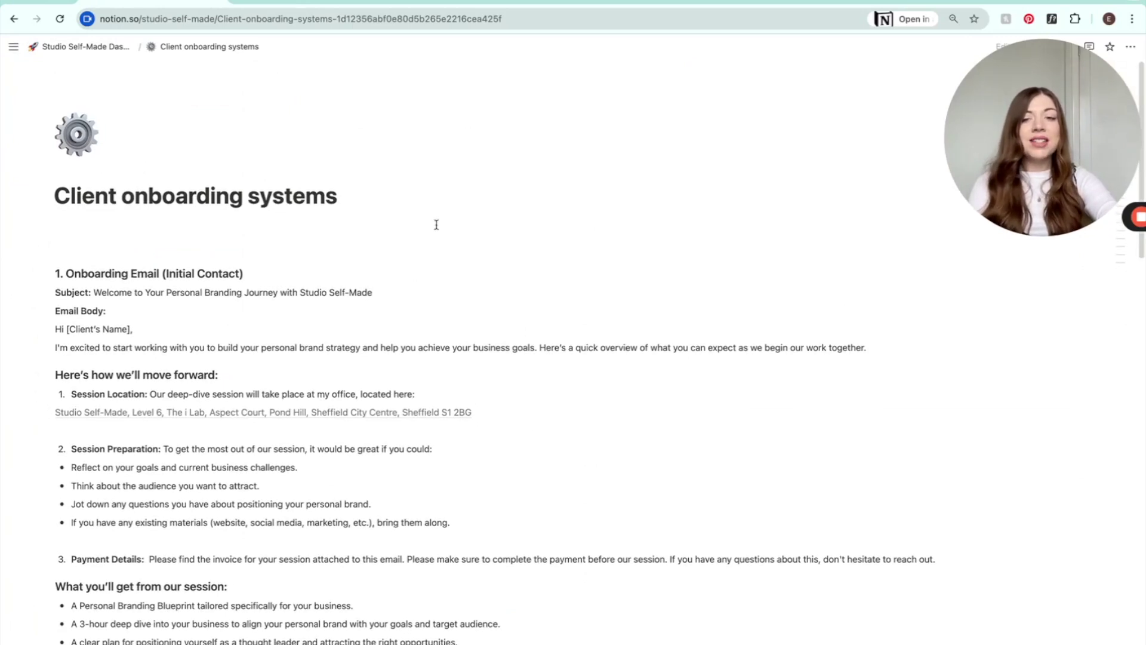
{"action": "scroll", "coordinate": [632, 215], "scroll_direction": "down", "scroll_amount": 3}
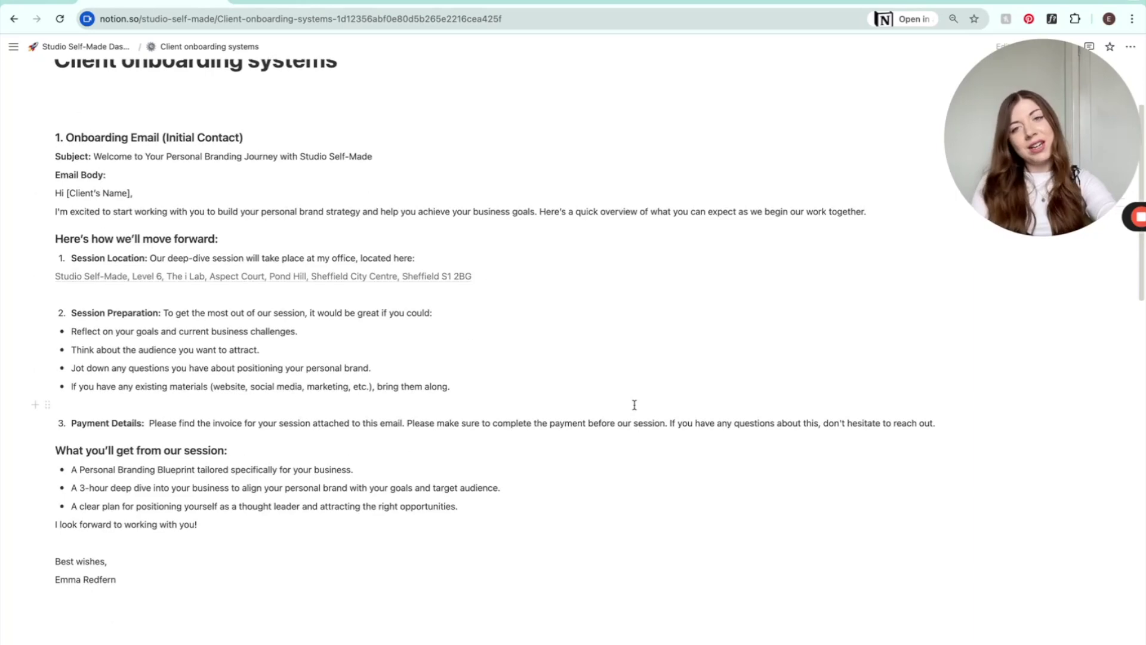
{"action": "scroll", "coordinate": [635, 405], "scroll_direction": "down", "scroll_amount": 1}
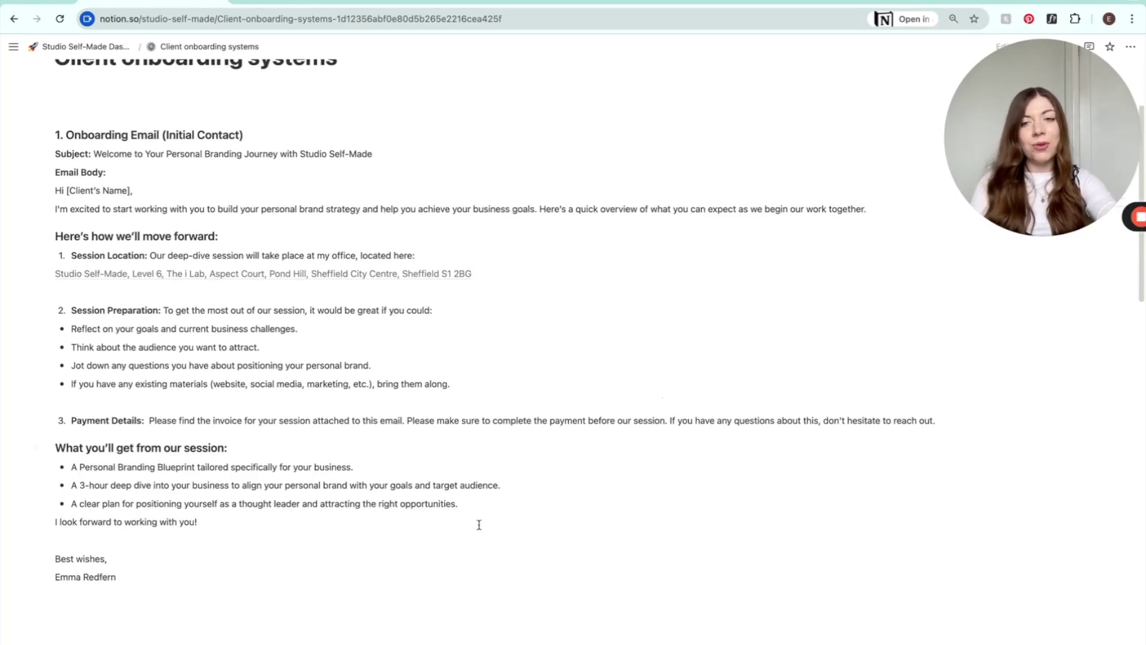
Read the reminder email, post-session email and client tracking sections, and open the Master Plan page from the dashboard
{"action": "scroll", "coordinate": [596, 464], "scroll_direction": "down", "scroll_amount": 13}
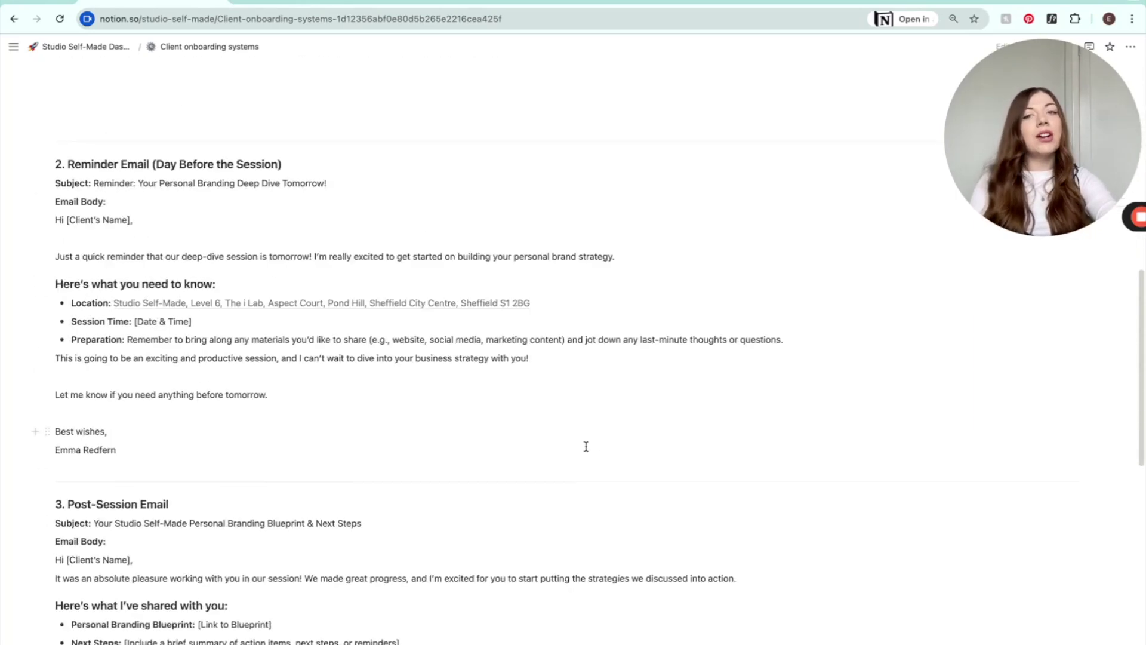
{"action": "scroll", "coordinate": [579, 447], "scroll_direction": "down", "scroll_amount": 10}
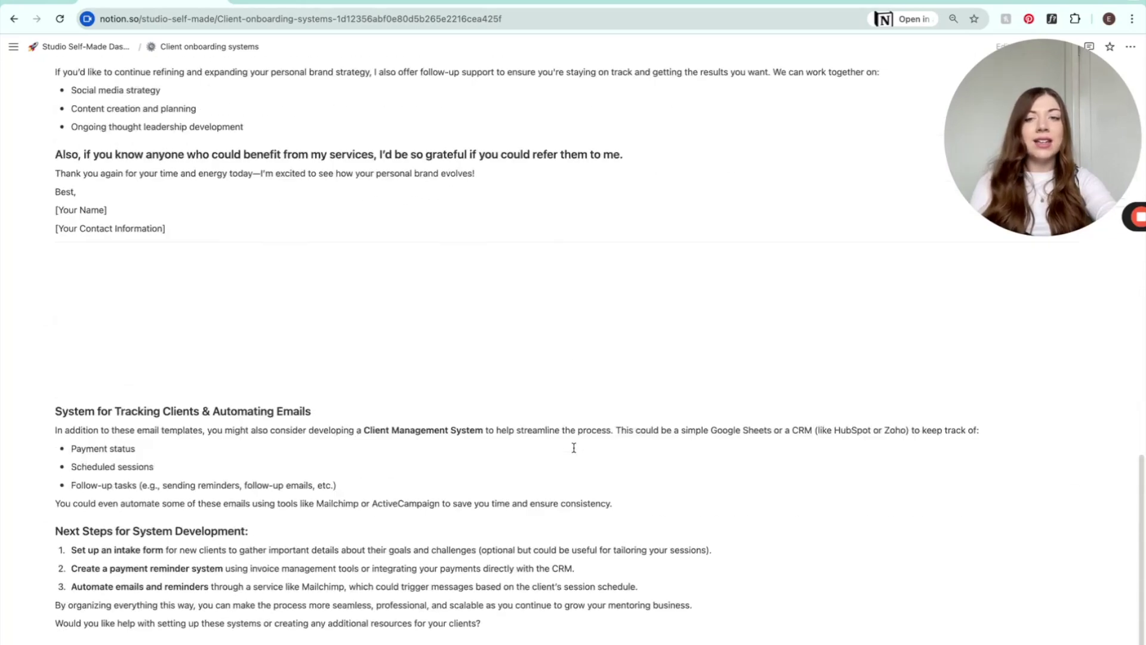
{"action": "scroll", "coordinate": [573, 447], "scroll_direction": "down", "scroll_amount": 1}
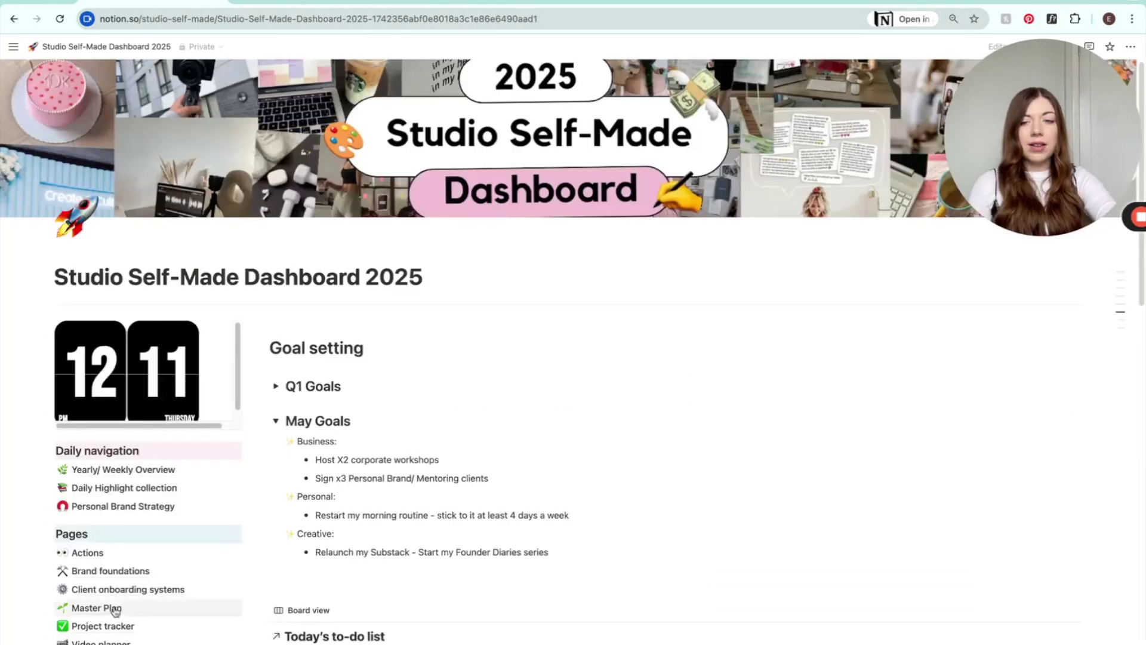
{"action": "mouse_move", "coordinate": [115, 606]}
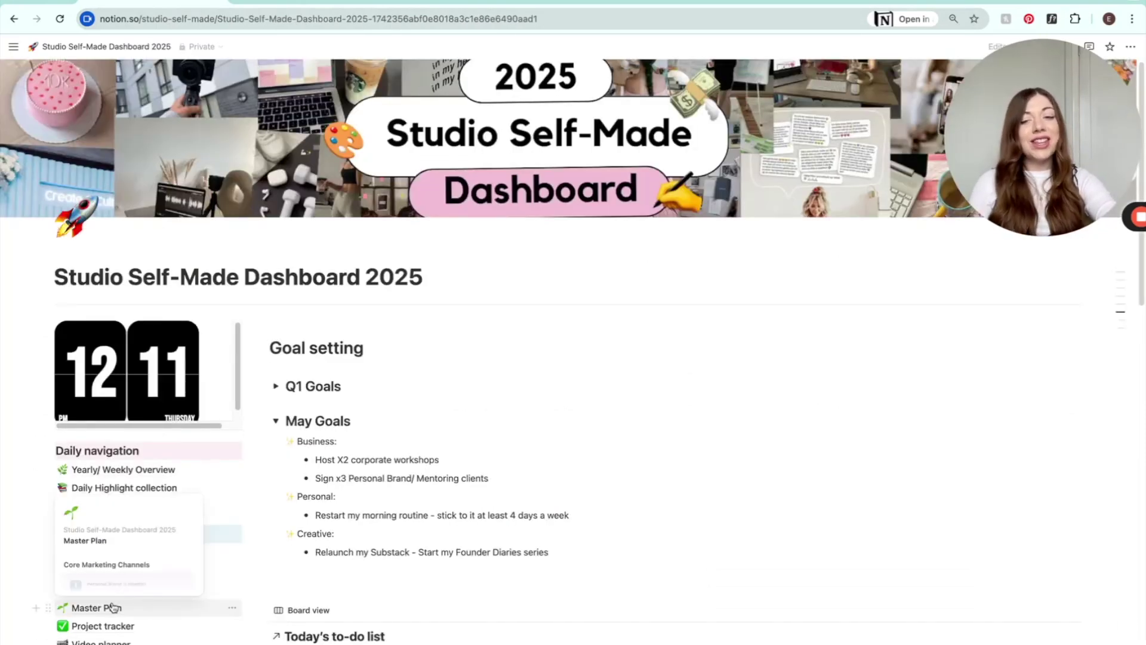
{"action": "left_click", "coordinate": [114, 606]}
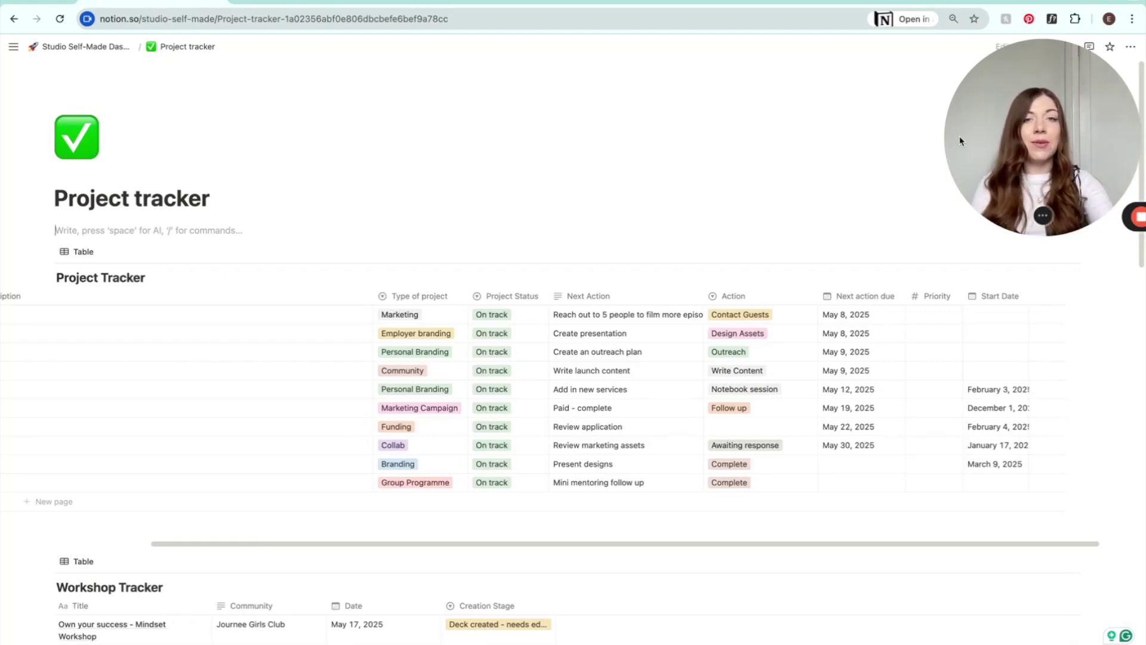
Examine the Project Tracker, Workshop Tracker and Client Tracker tables on the Project tracker page
{"action": "scroll", "coordinate": [904, 341], "scroll_direction": "down", "scroll_amount": 8}
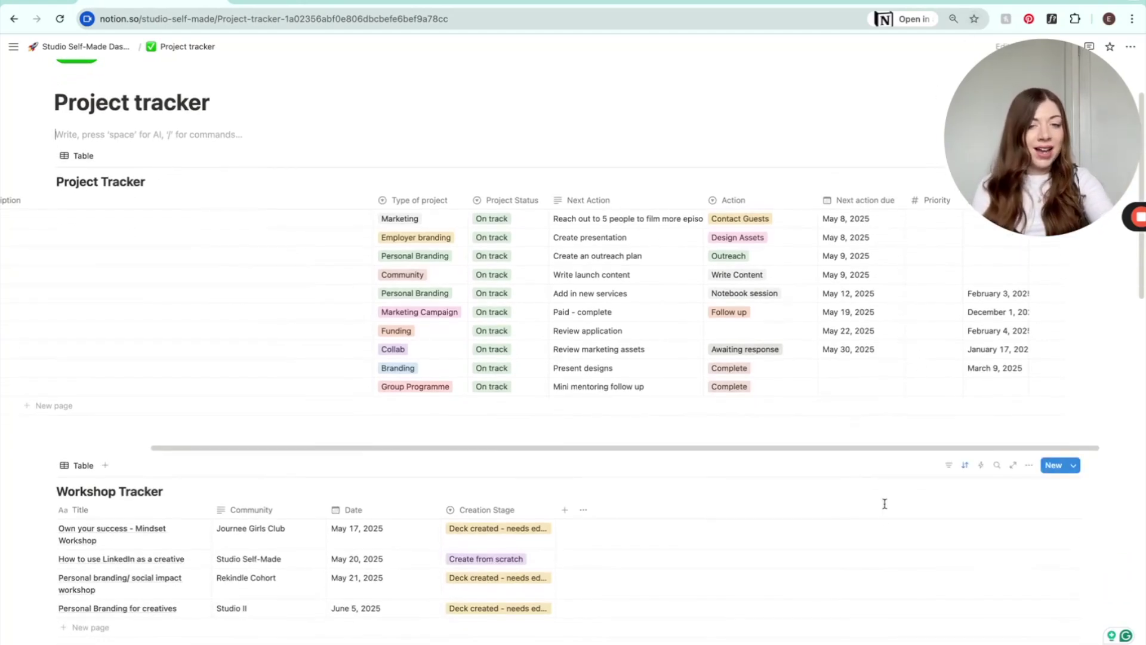
{"action": "scroll", "coordinate": [877, 485], "scroll_direction": "up", "scroll_amount": 3}
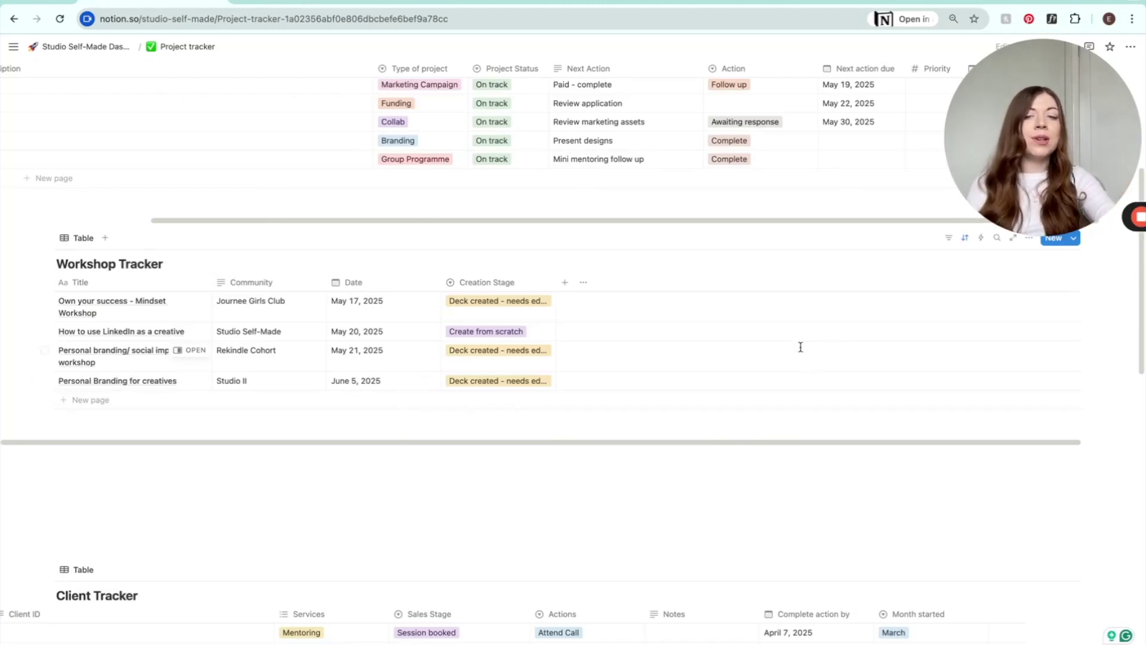
{"action": "scroll", "coordinate": [801, 346], "scroll_direction": "down", "scroll_amount": 5}
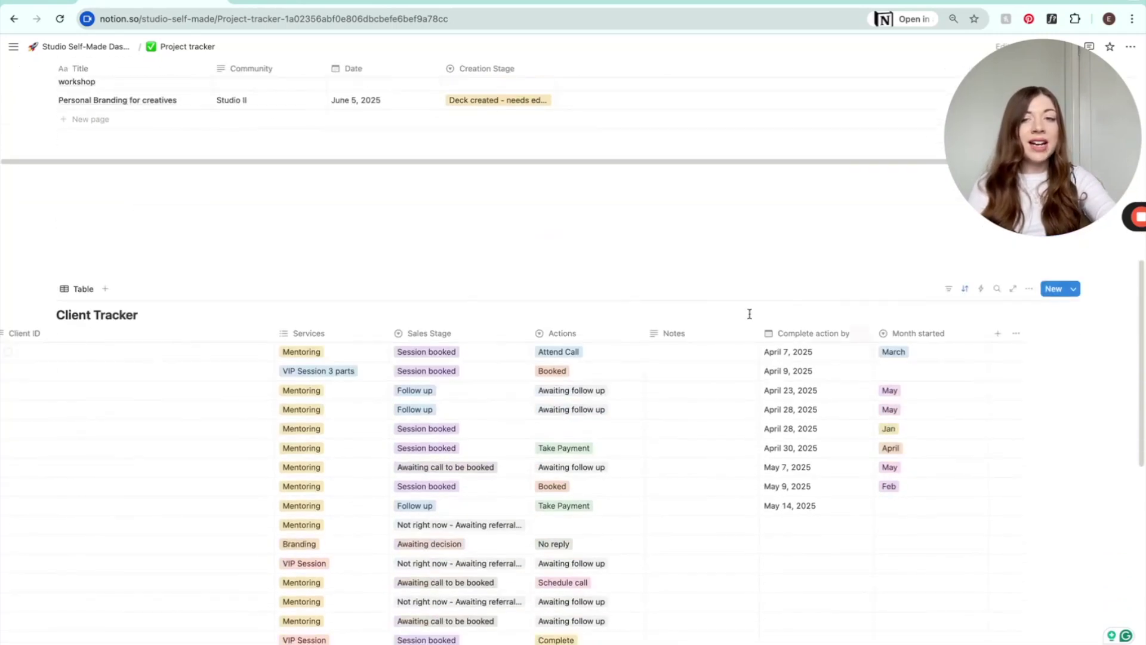
{"action": "scroll", "coordinate": [553, 225], "scroll_direction": "down", "scroll_amount": 1}
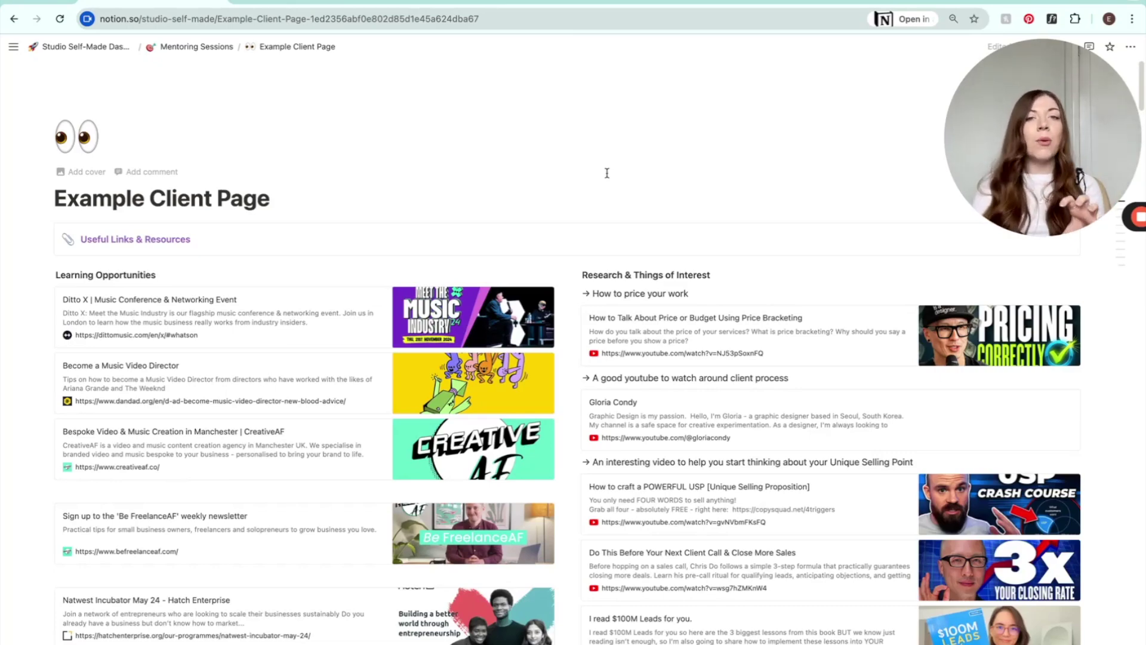
Look through the Example Client Page's resources and Session 01 career direction map board, and return to the main dashboard
{"action": "scroll", "coordinate": [607, 173], "scroll_direction": "down", "scroll_amount": 15}
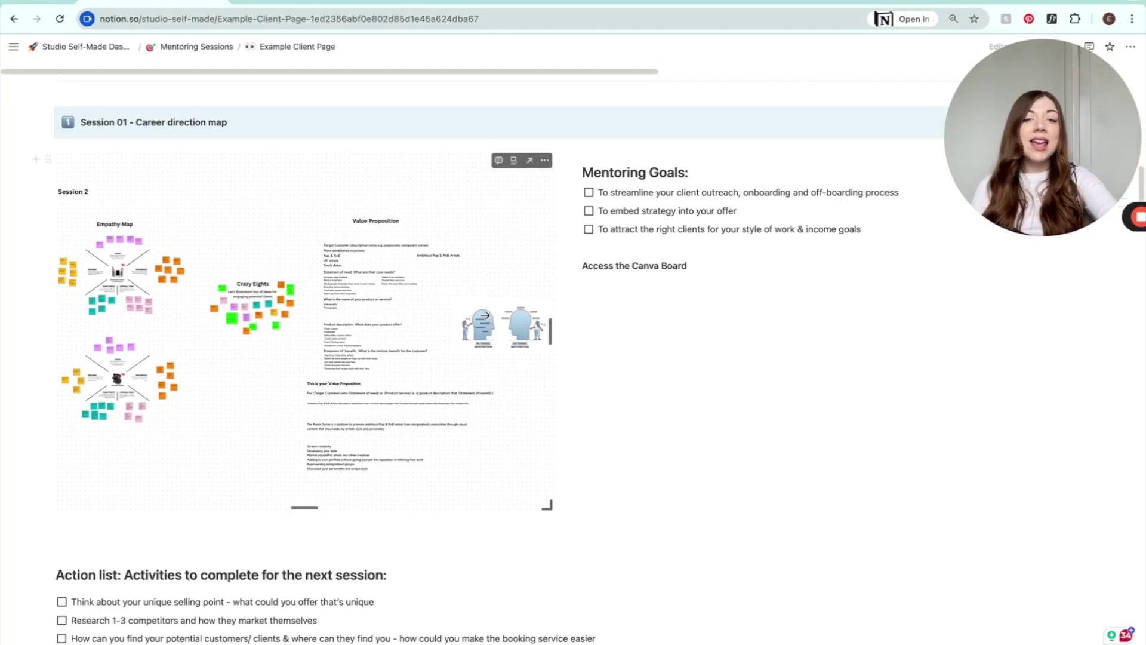
{"action": "scroll", "coordinate": [489, 301], "scroll_direction": "down", "scroll_amount": 5}
{"action": "scroll", "coordinate": [489, 302], "scroll_direction": "up", "scroll_amount": 5}
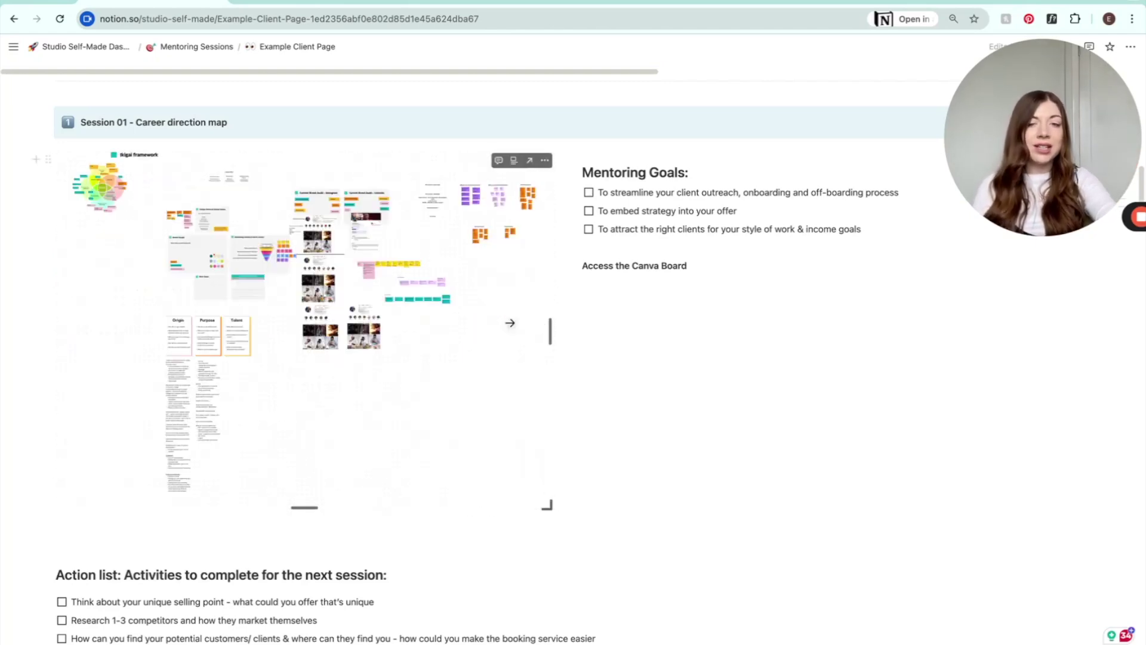
{"action": "scroll", "coordinate": [510, 322], "scroll_direction": "right", "scroll_amount": 5}
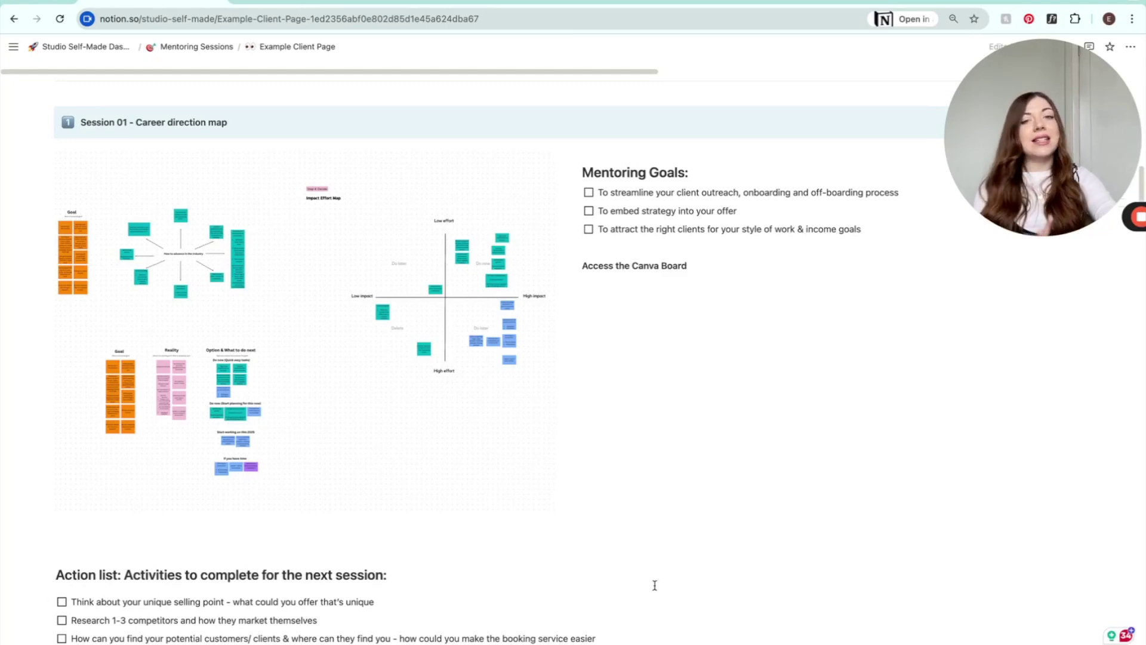
{"action": "scroll", "coordinate": [656, 585], "scroll_direction": "up", "scroll_amount": 15}
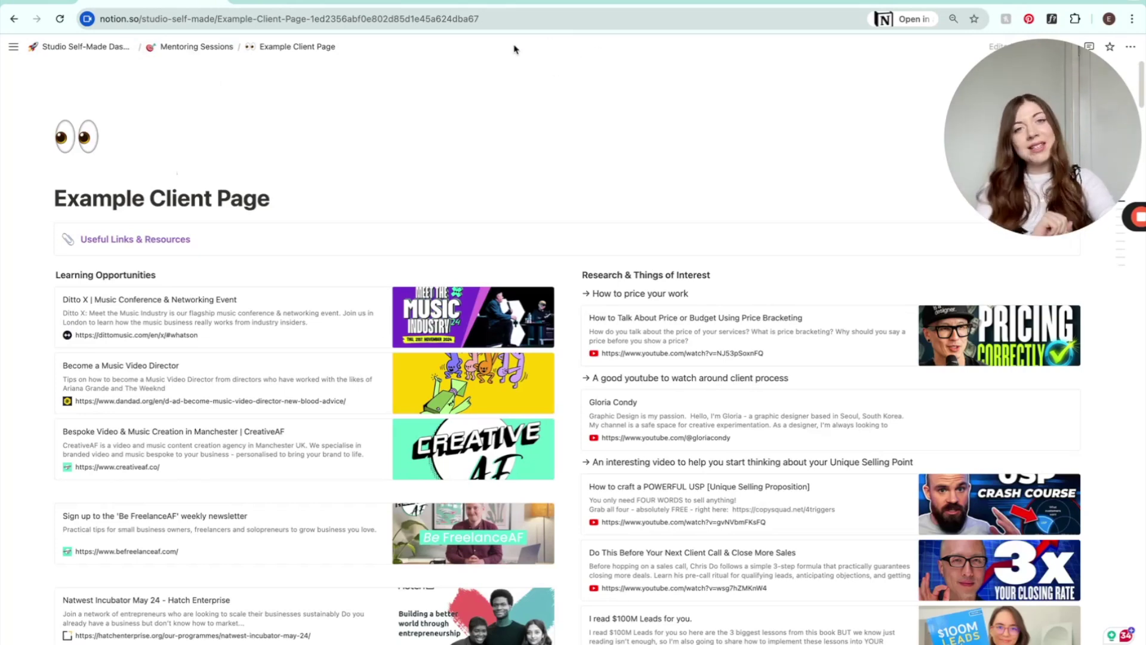
{"action": "left_click", "coordinate": [66, 47]}
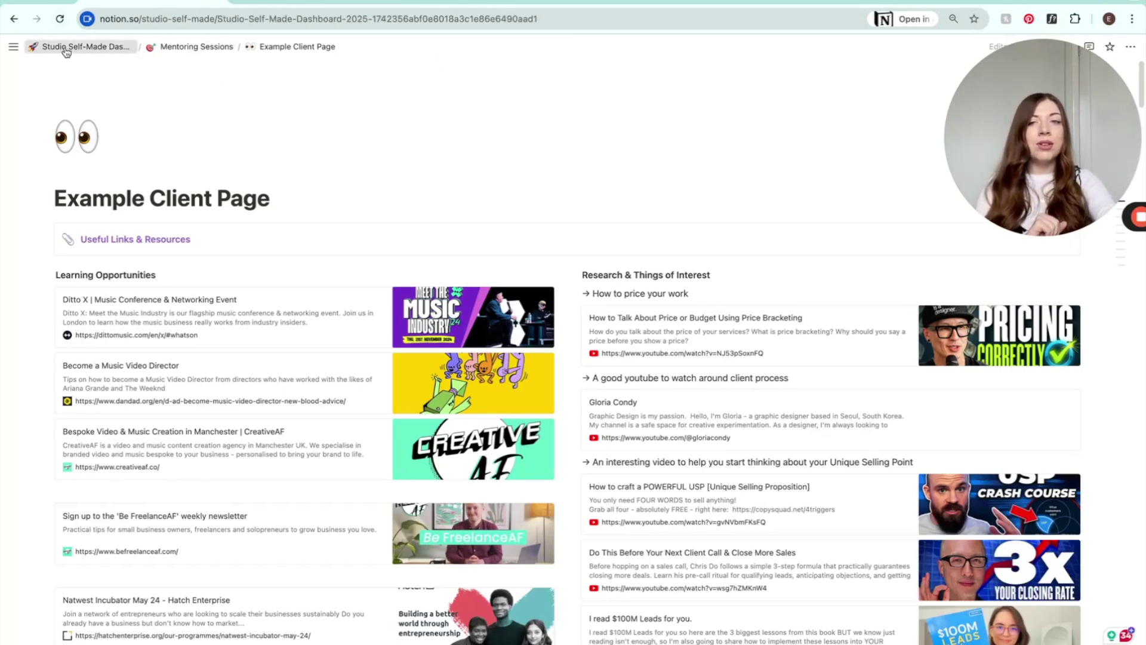
{"action": "scroll", "coordinate": [860, 464], "scroll_direction": "down", "scroll_amount": 4}
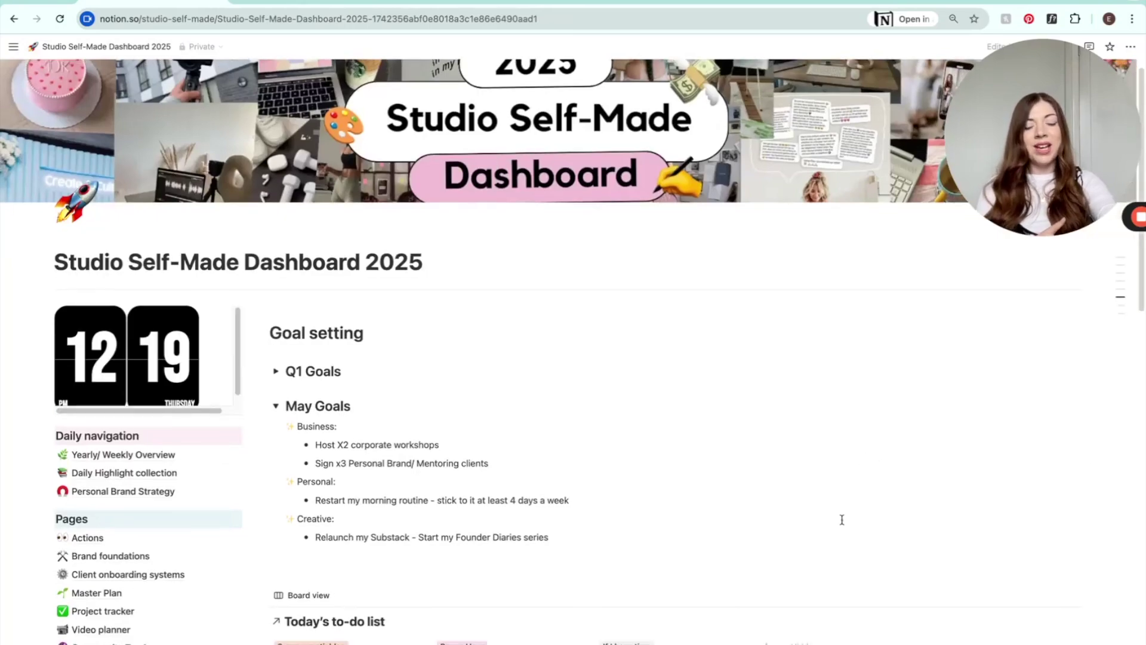